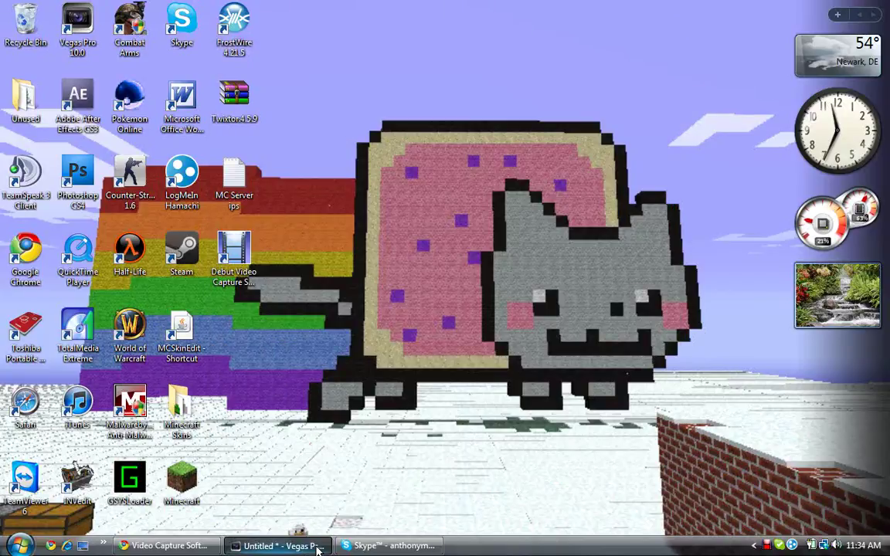
- Bring Vegas Pro back up and preview the Add Noise, Black and White and Channel Blend presets
click(317, 547)
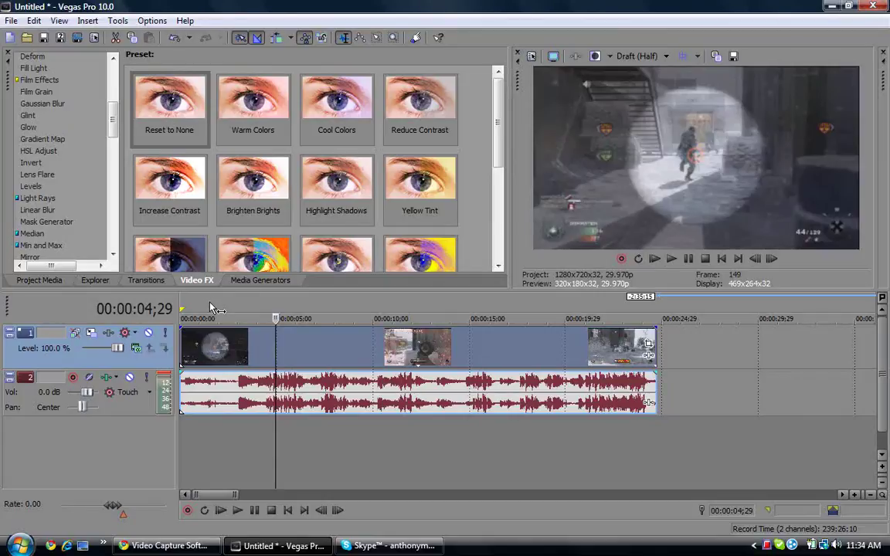
scroll(69, 116, up, 5)
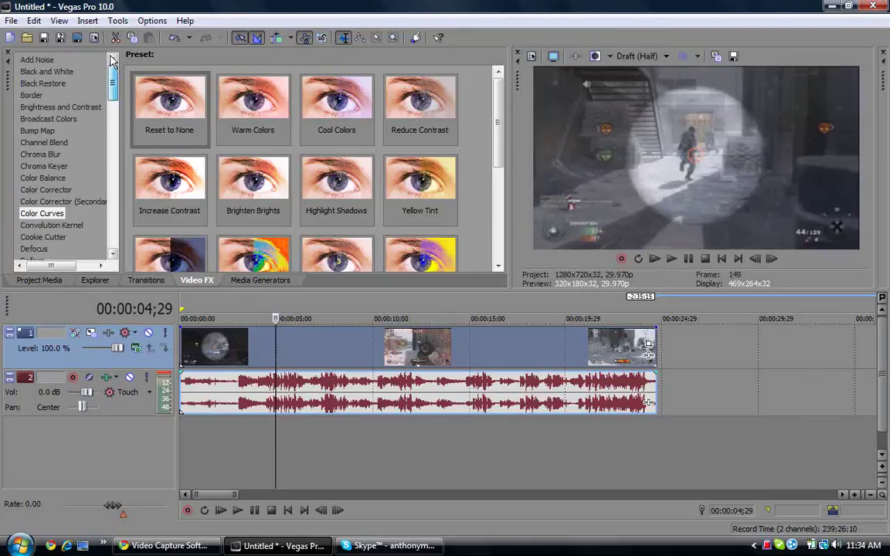
click(38, 60)
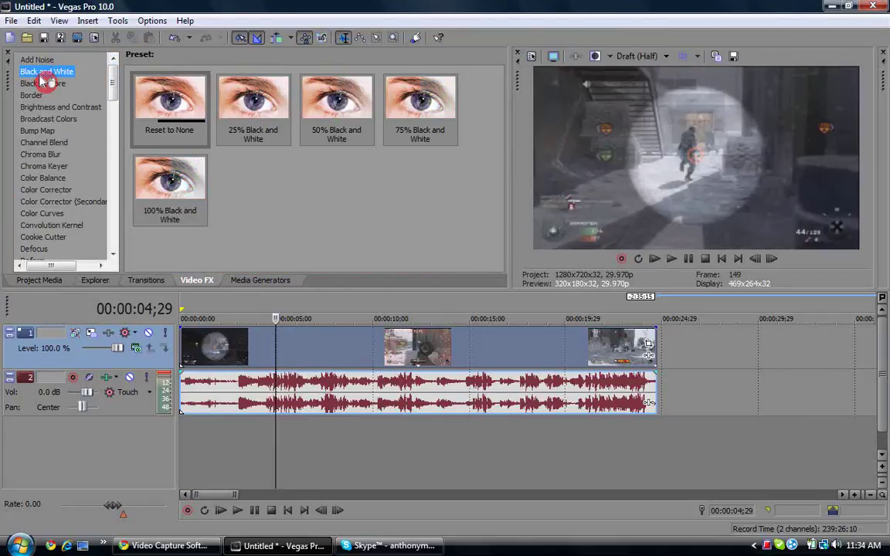
click(40, 83)
click(39, 107)
click(38, 143)
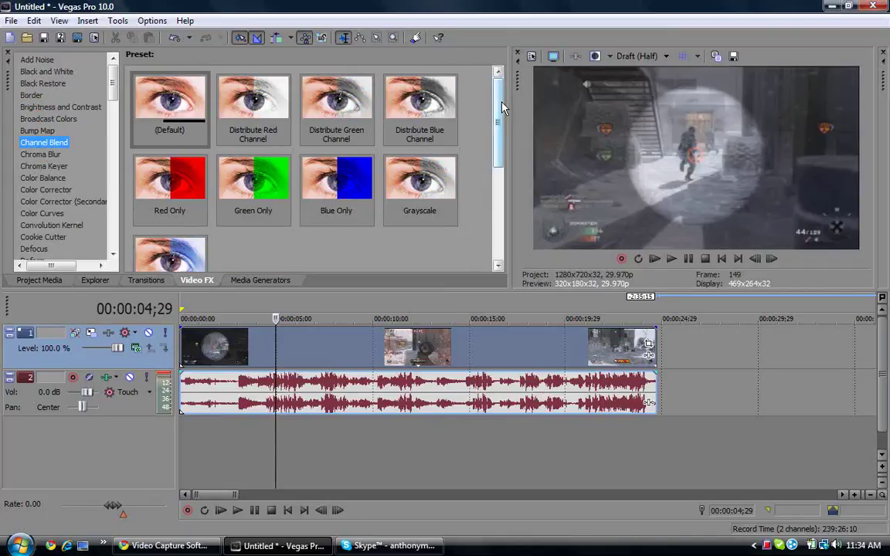
- Scroll through the Video FX list and scrub the playhead along the gameplay clip
drag(501, 108, 504, 50)
scroll(112, 99, down, 4)
scroll(109, 99, up, 1)
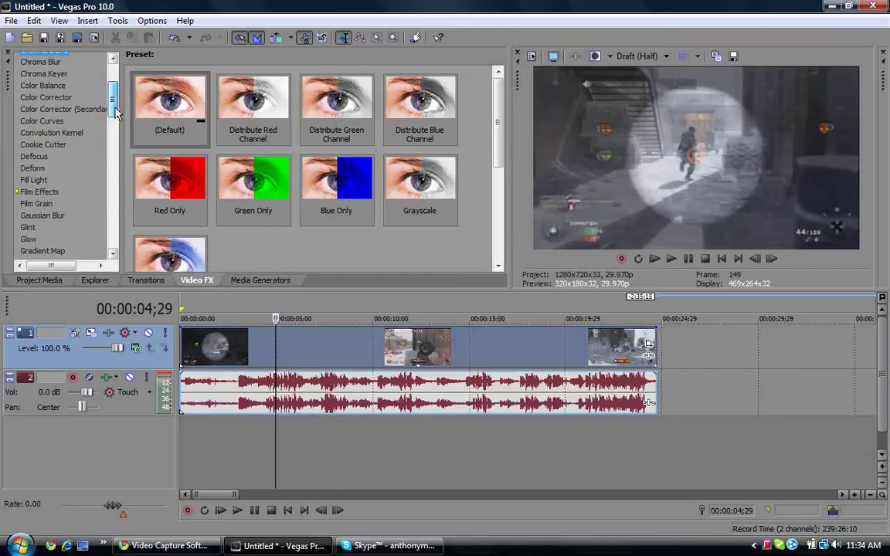
mouse_move(276, 348)
mouse_down()
mouse_move(357, 348)
mouse_move(191, 362)
mouse_move(200, 361)
mouse_up()
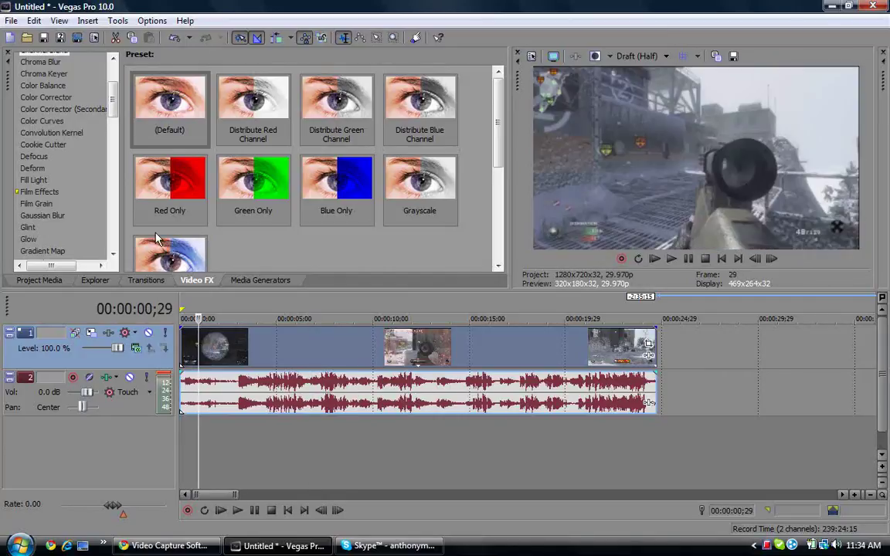
drag(109, 97, 109, 225)
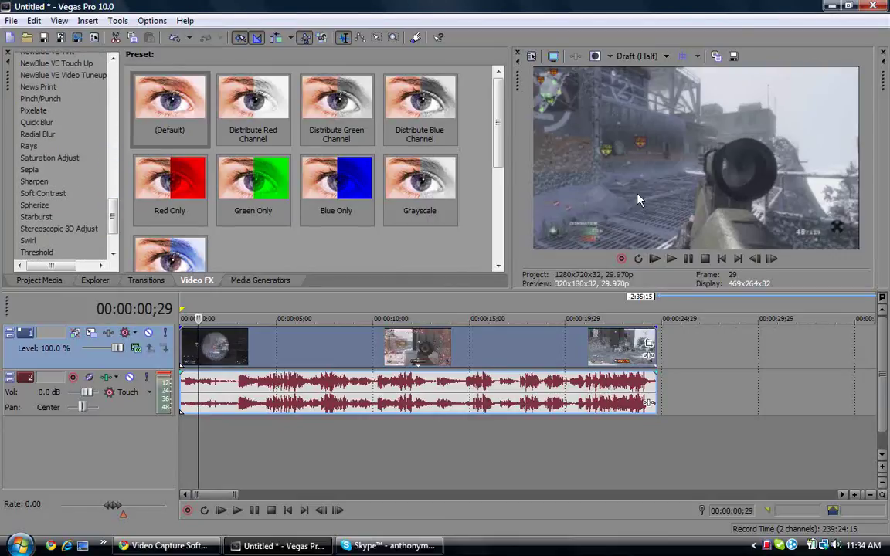
- Apply a Sharpen preset to the nice g11 gameplay clip
click(34, 180)
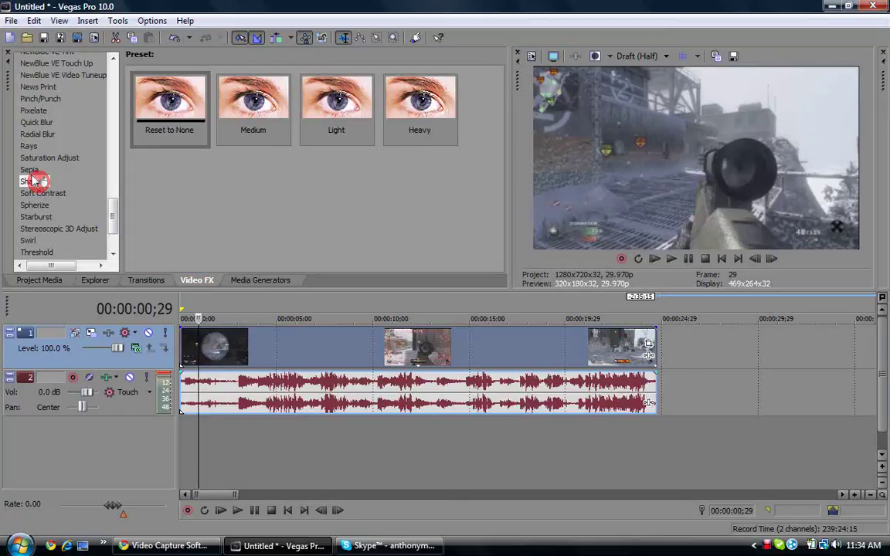
mouse_move(165, 101)
mouse_down()
mouse_move(245, 332)
mouse_move(236, 357)
mouse_up()
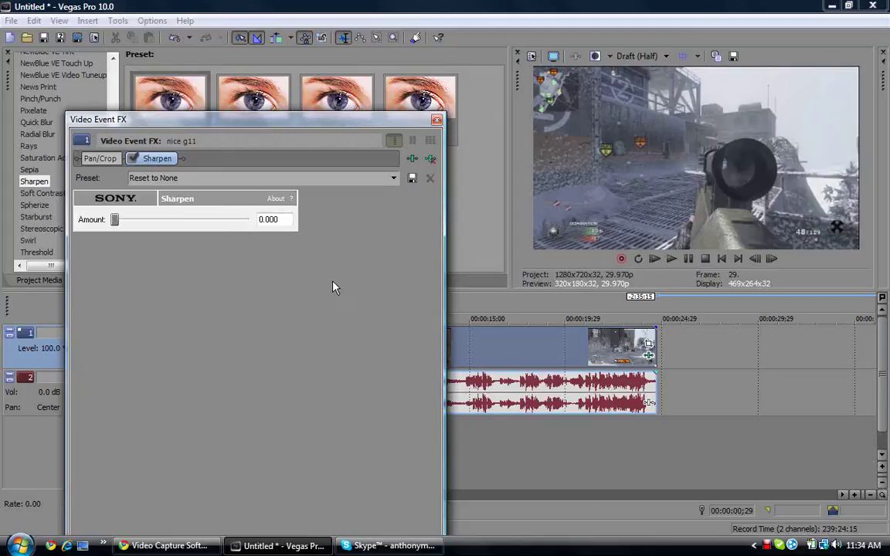
click(437, 121)
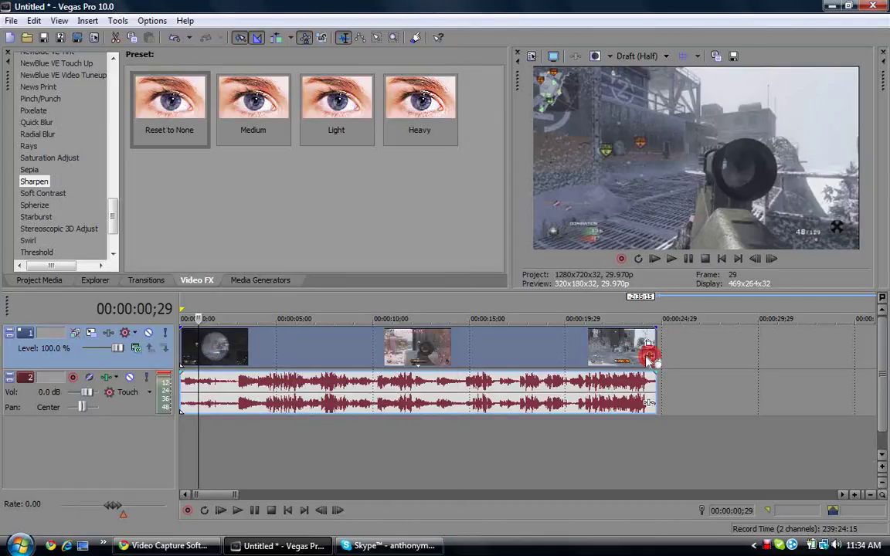
drag(649, 358, 649, 357)
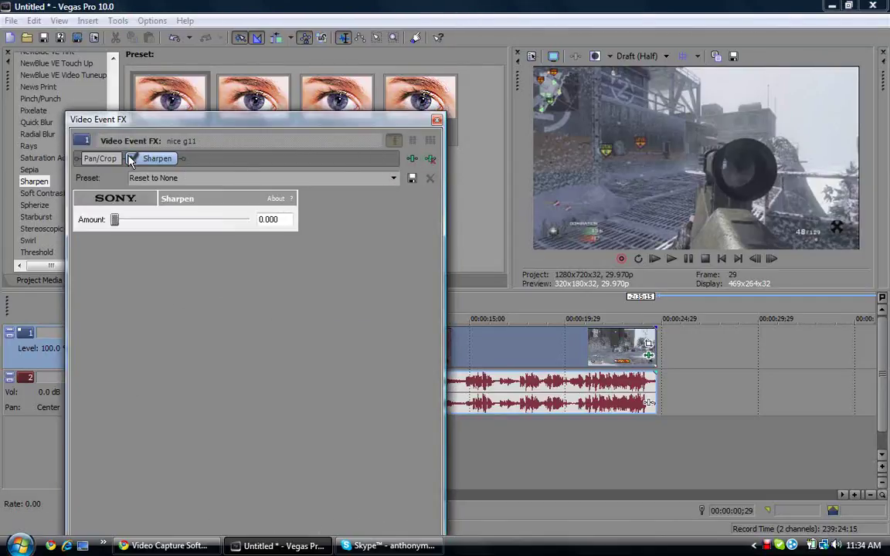
click(131, 158)
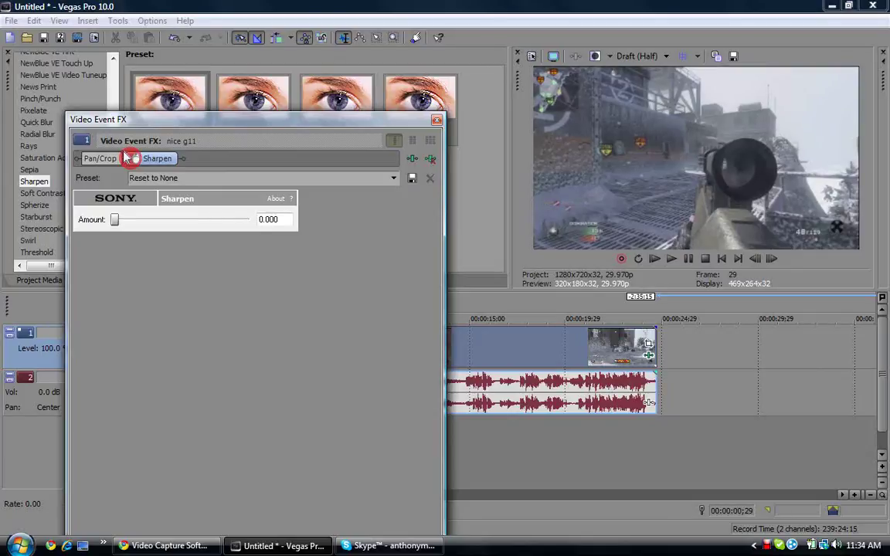
- Add Saturation Adjust to the clip with Amount 1.0 and Center 0
click(436, 122)
click(51, 157)
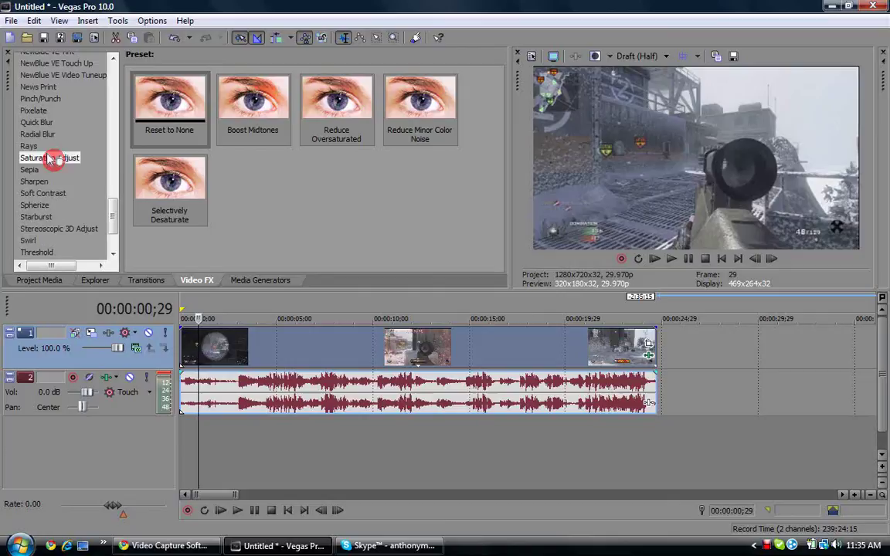
drag(158, 93, 234, 326)
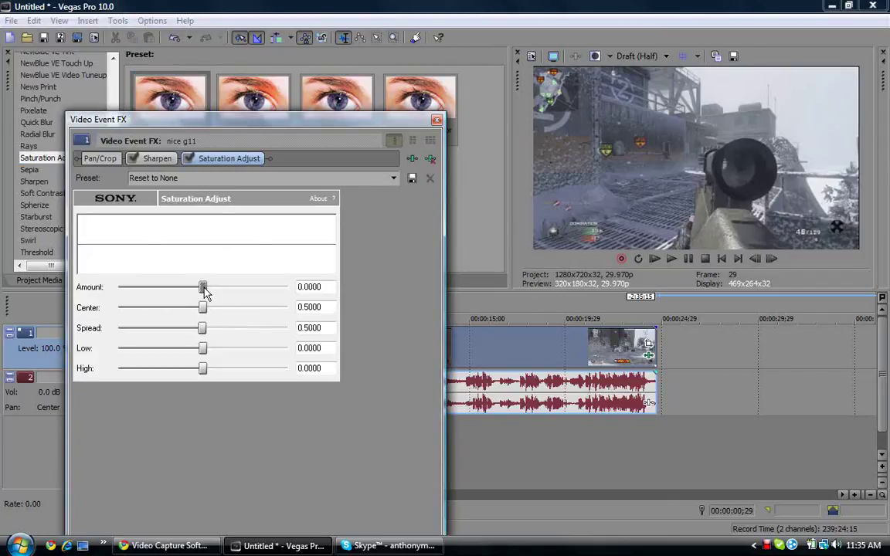
drag(202, 287, 288, 286)
drag(202, 308, 87, 309)
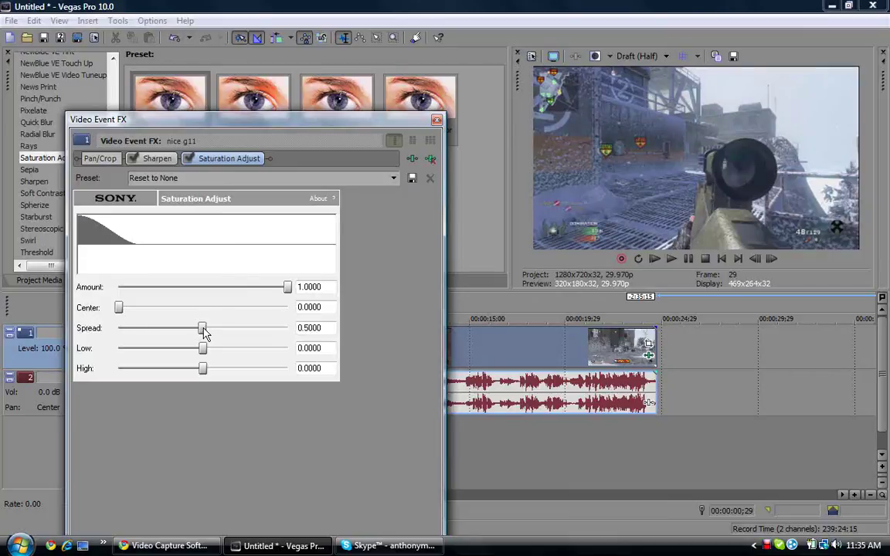
drag(202, 328, 299, 327)
click(437, 121)
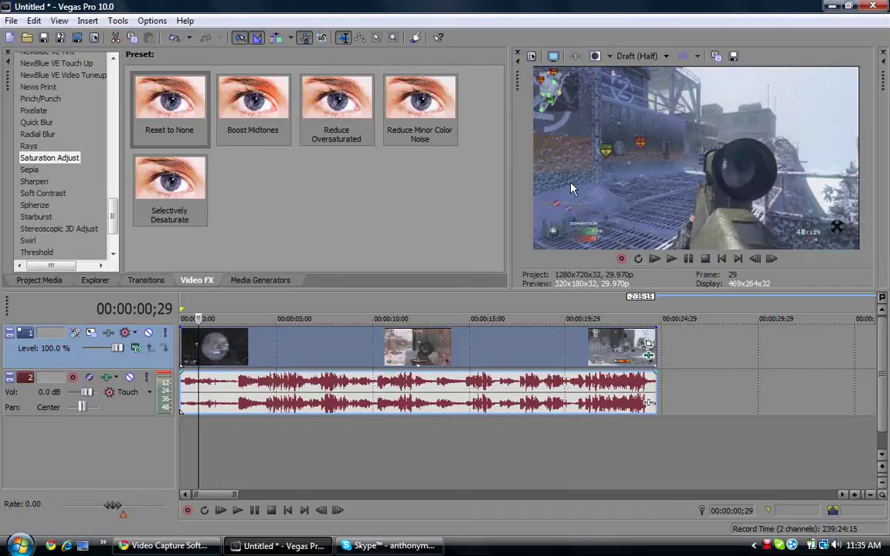
drag(113, 220, 108, 71)
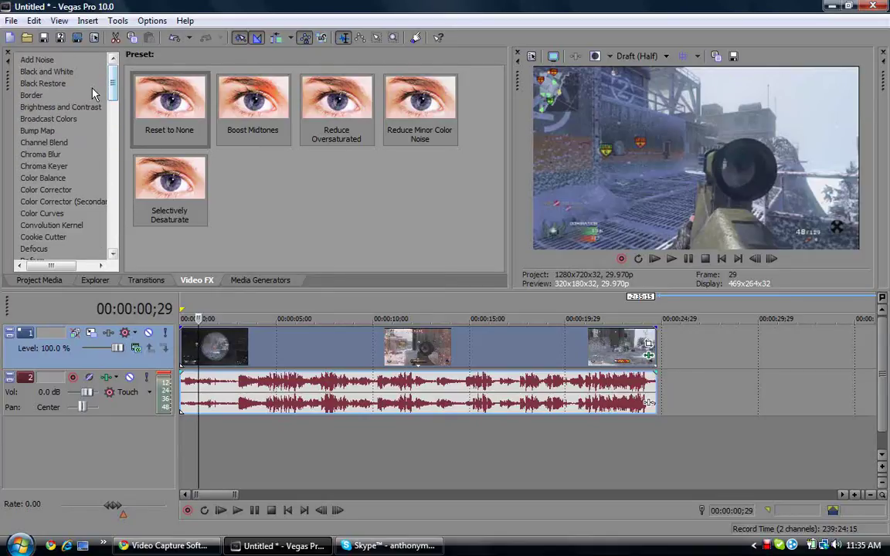
- Apply Color Curves with an S-shaped curve and scrub through the recoloured footage
click(42, 213)
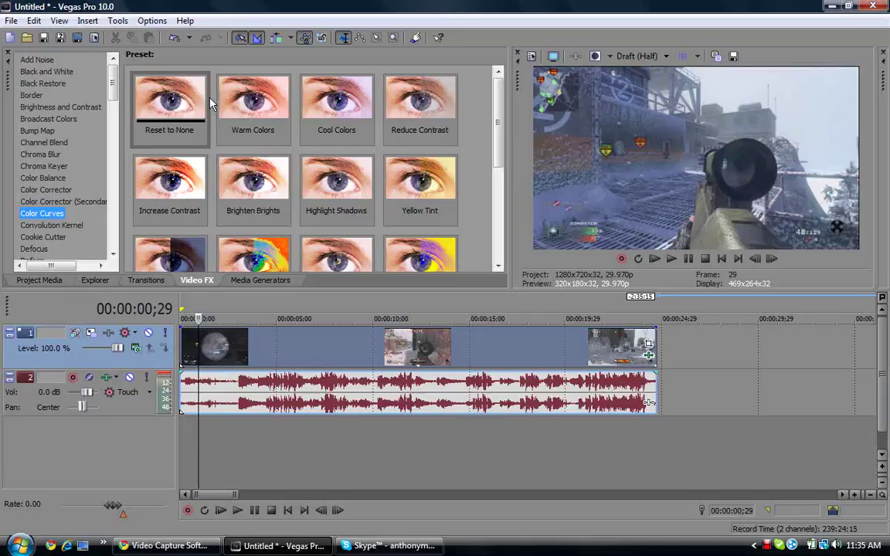
drag(185, 99, 232, 355)
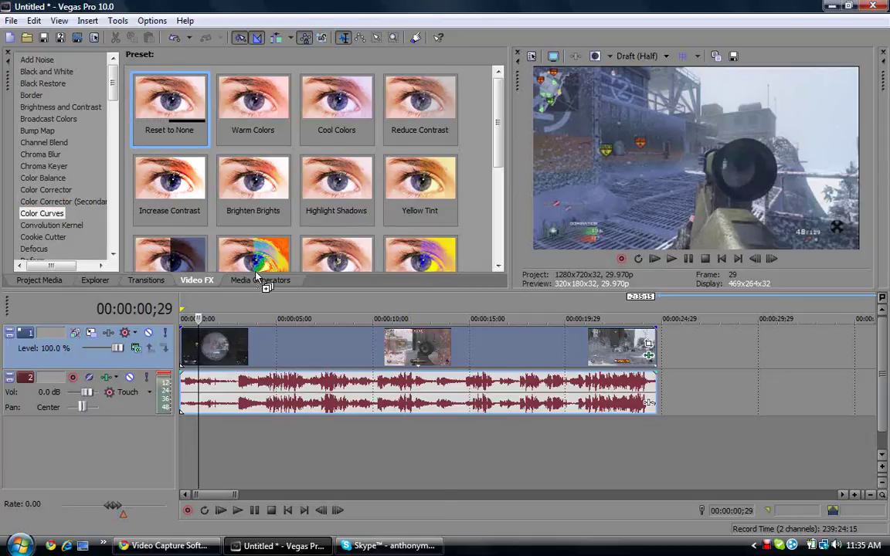
drag(341, 254, 334, 220)
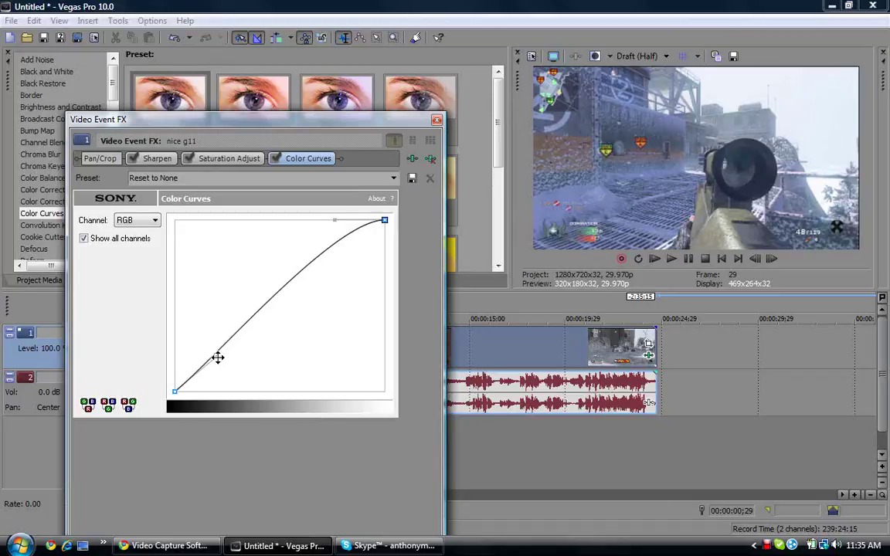
drag(218, 357, 217, 393)
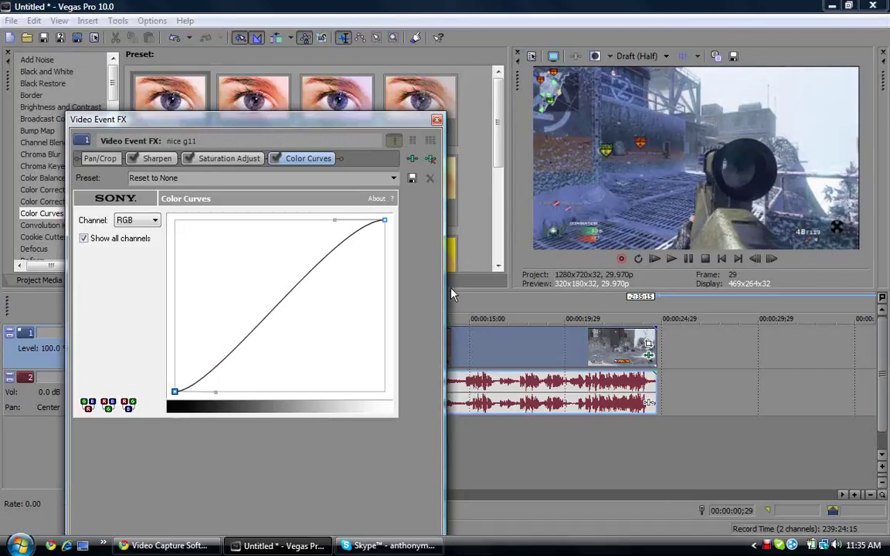
click(275, 160)
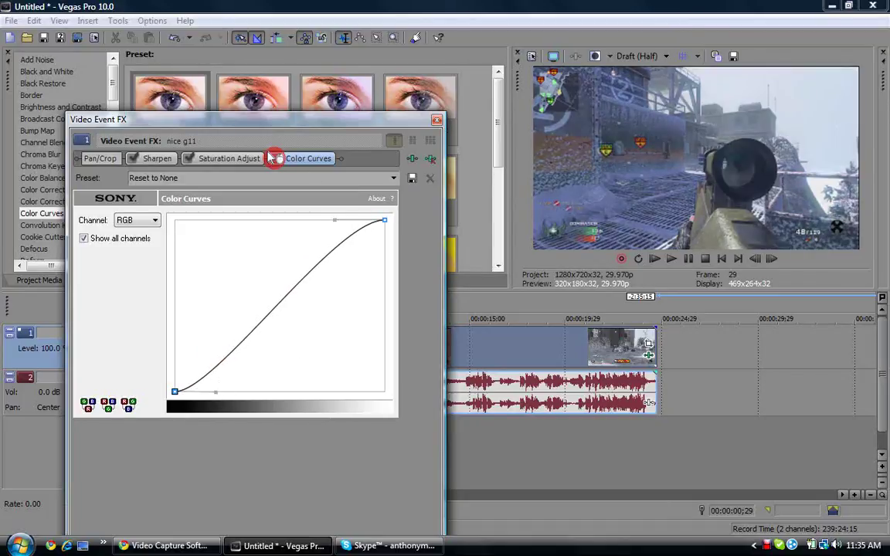
click(436, 120)
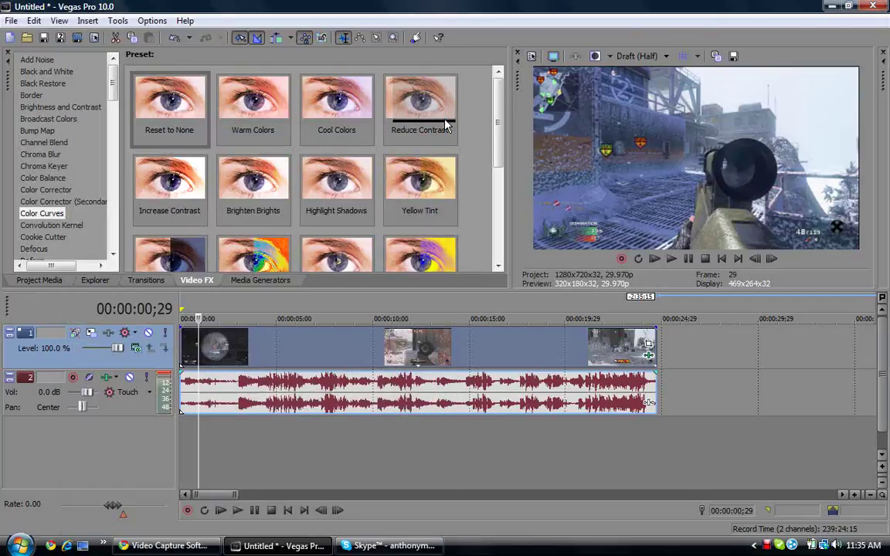
click(198, 350)
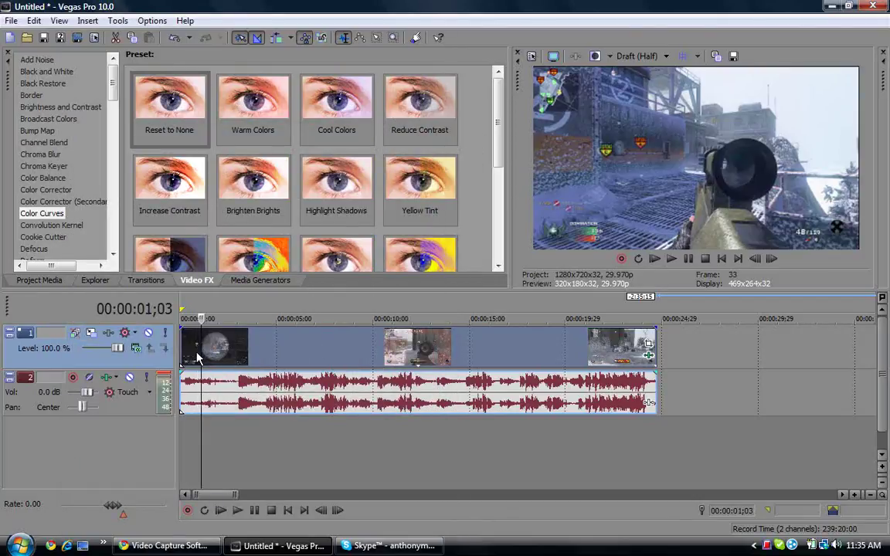
mouse_move(210, 349)
mouse_down()
mouse_move(262, 352)
mouse_move(247, 352)
mouse_up()
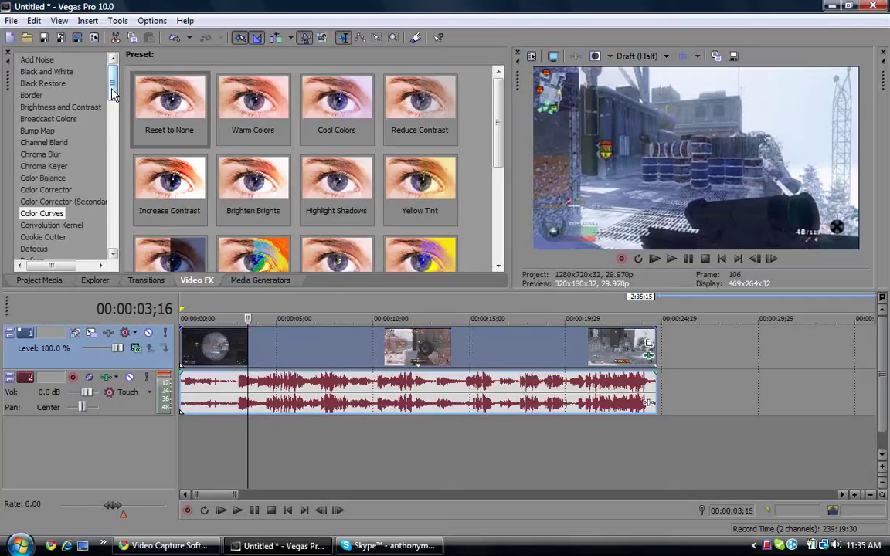
- Preview the Brightness and Contrast presets, then remove Color Curves from the clip's effect chain
click(86, 106)
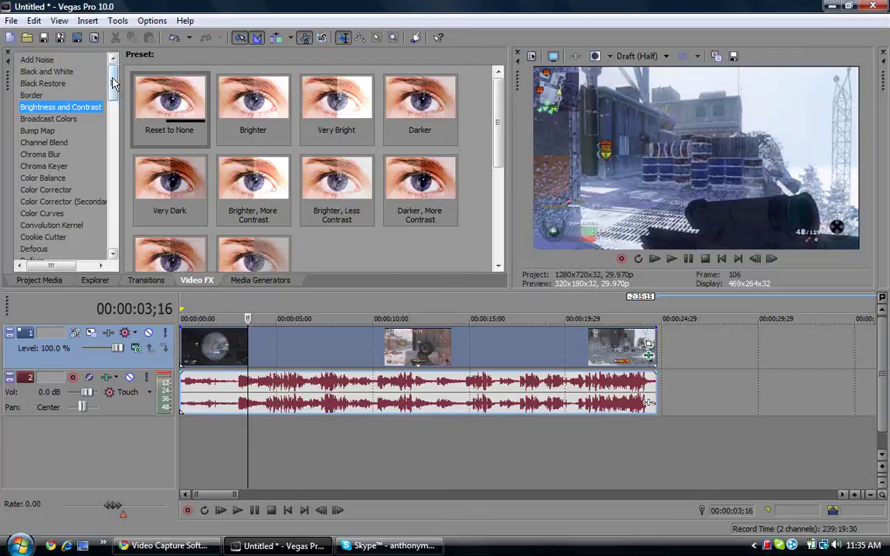
drag(114, 83, 114, 96)
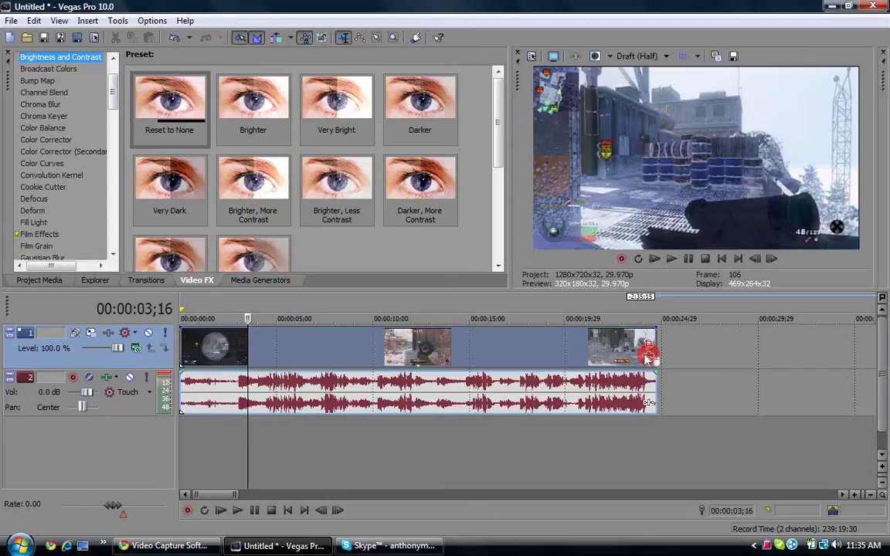
click(648, 343)
click(430, 178)
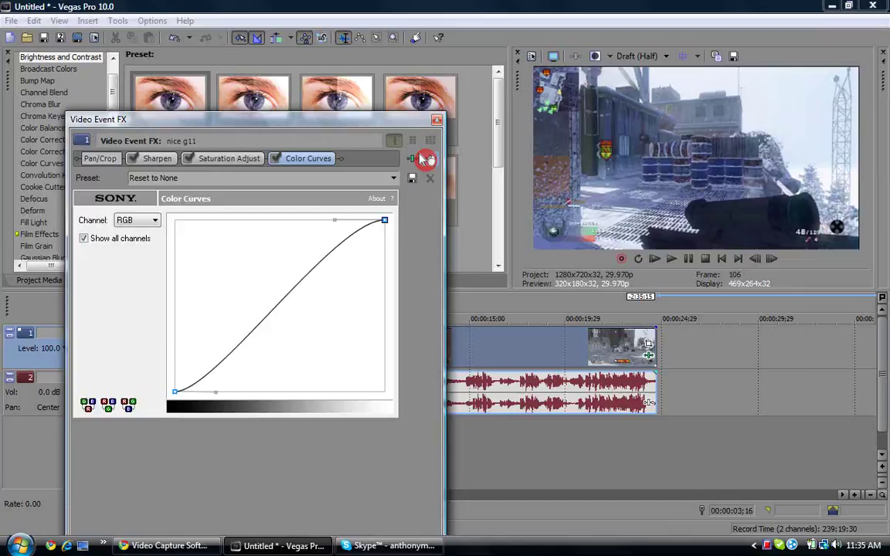
click(437, 120)
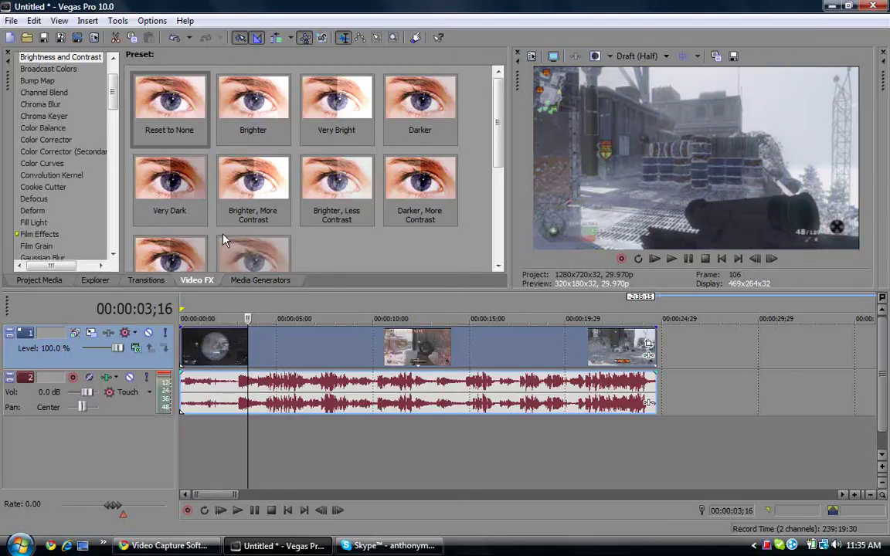
- In the nice g11 event's Properties, select Disable resample and uncheck Maintain aspect ratio
mouse_move(112, 98)
mouse_down()
mouse_move(112, 151)
mouse_move(112, 74)
mouse_up()
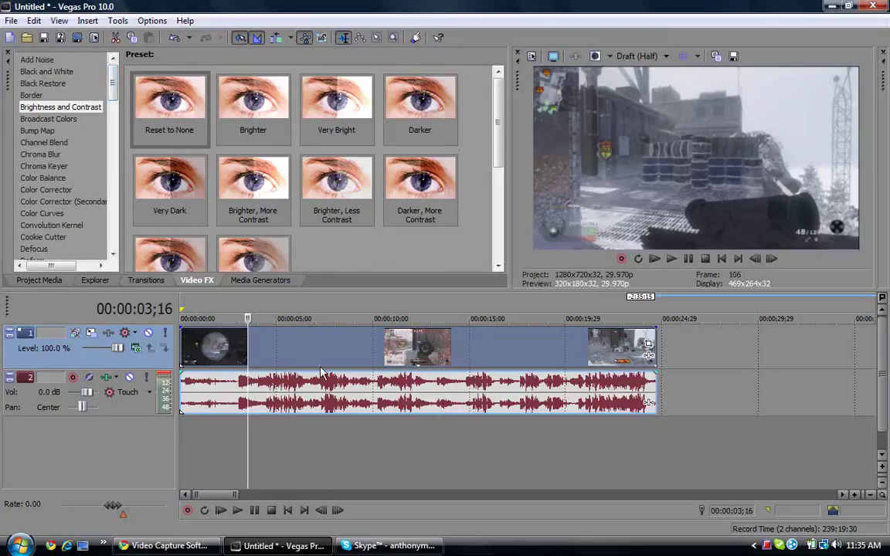
right_click(307, 338)
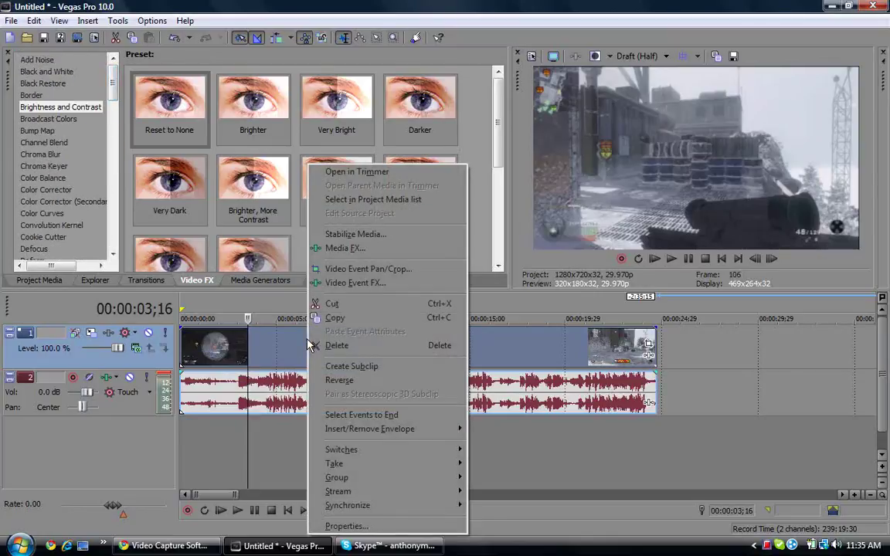
click(346, 527)
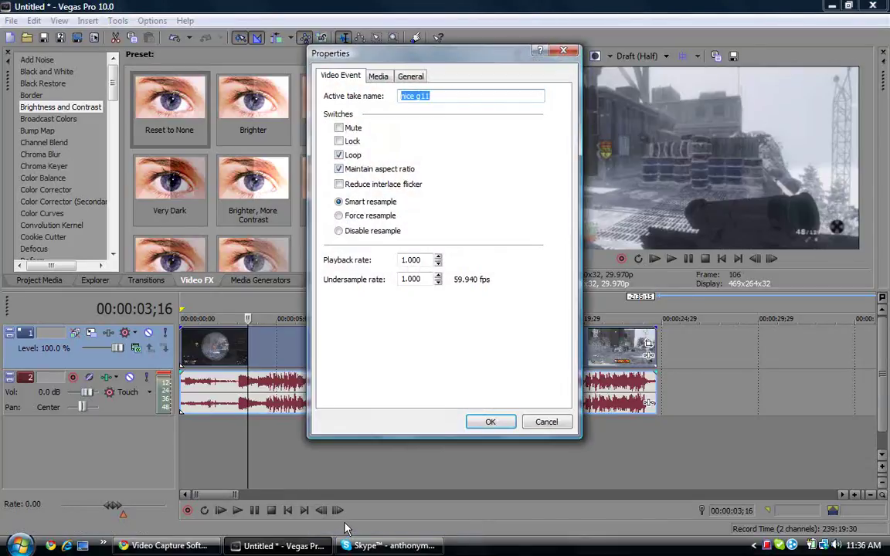
click(368, 233)
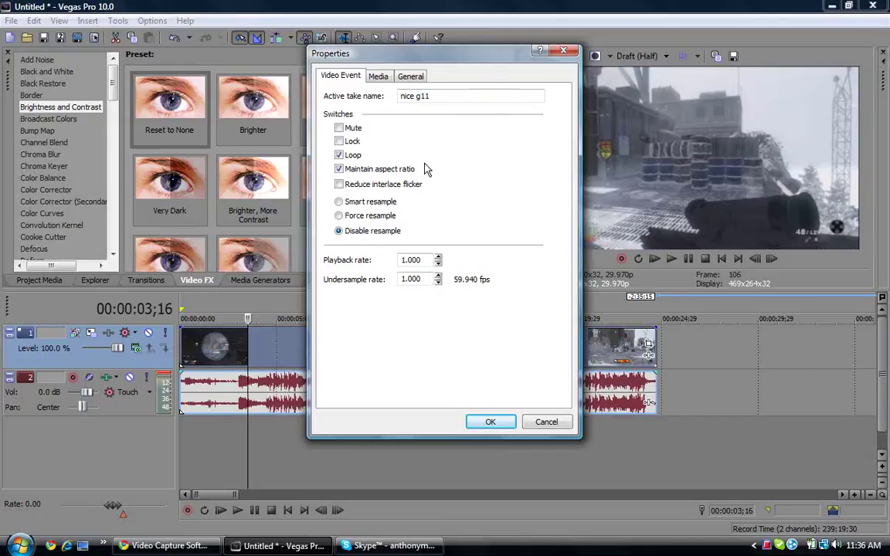
click(338, 168)
click(491, 422)
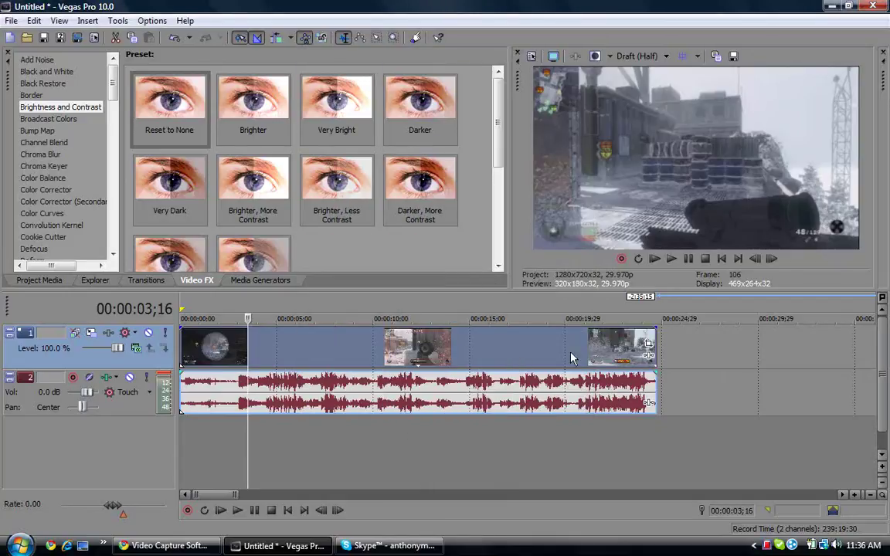
- Nudge the Pan/Crop frame edges inward to roughly 1,277 by 714
click(649, 345)
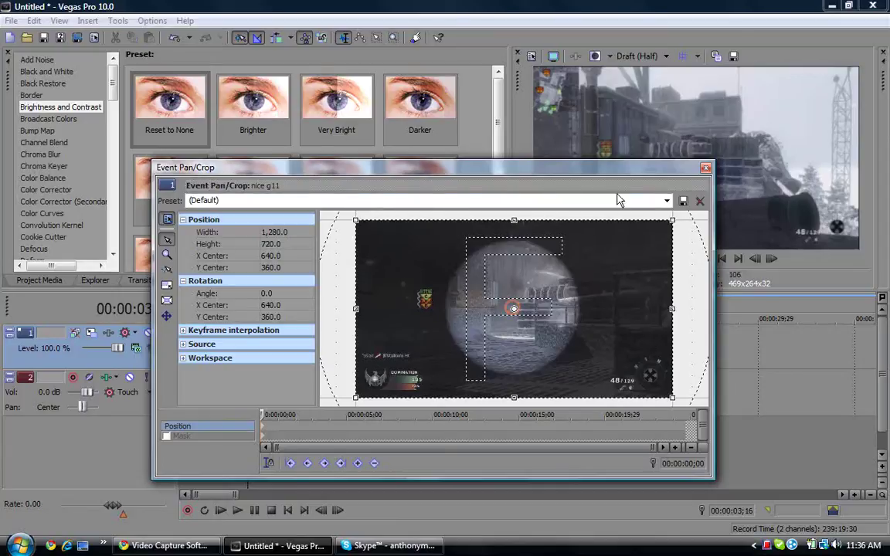
drag(673, 221, 674, 220)
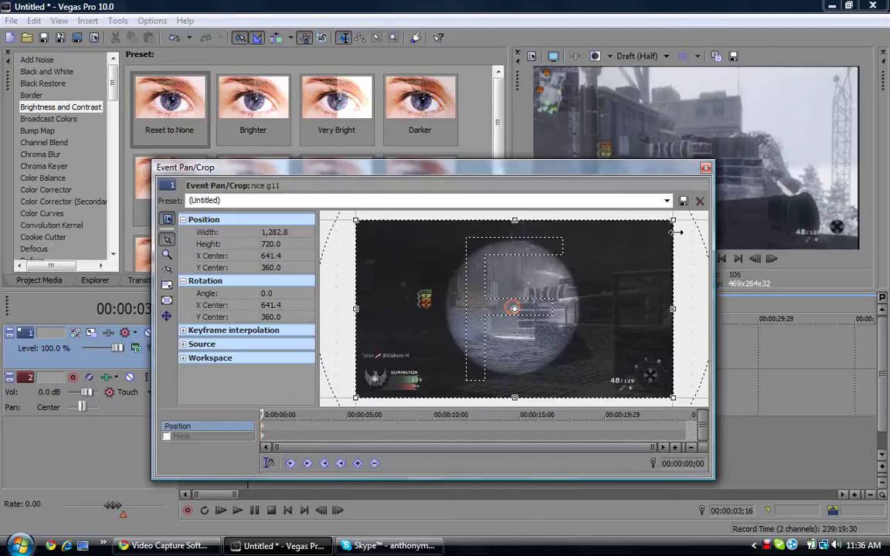
drag(674, 220, 672, 220)
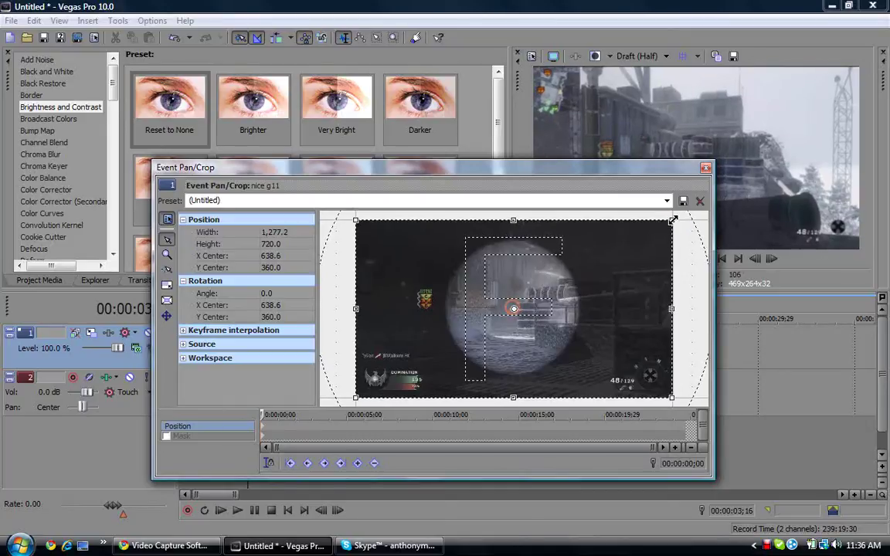
drag(514, 396, 514, 394)
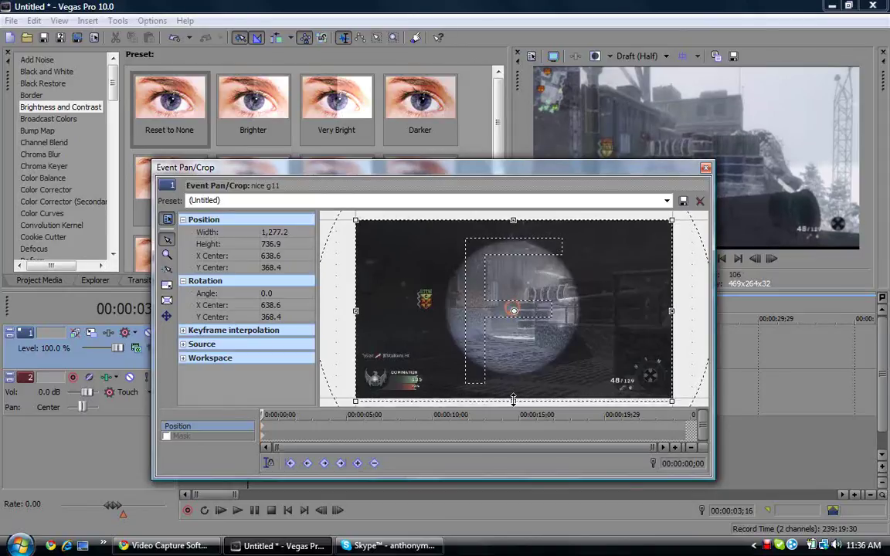
drag(514, 393, 514, 396)
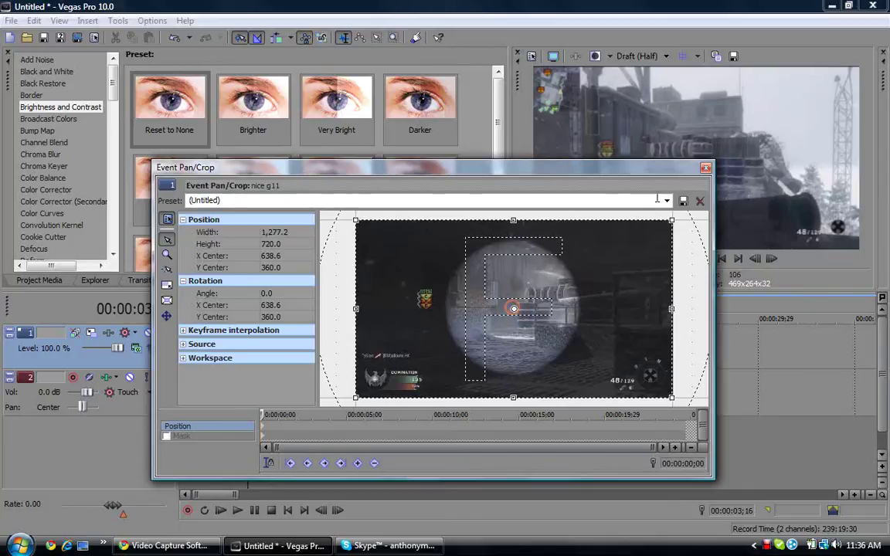
drag(671, 220, 671, 221)
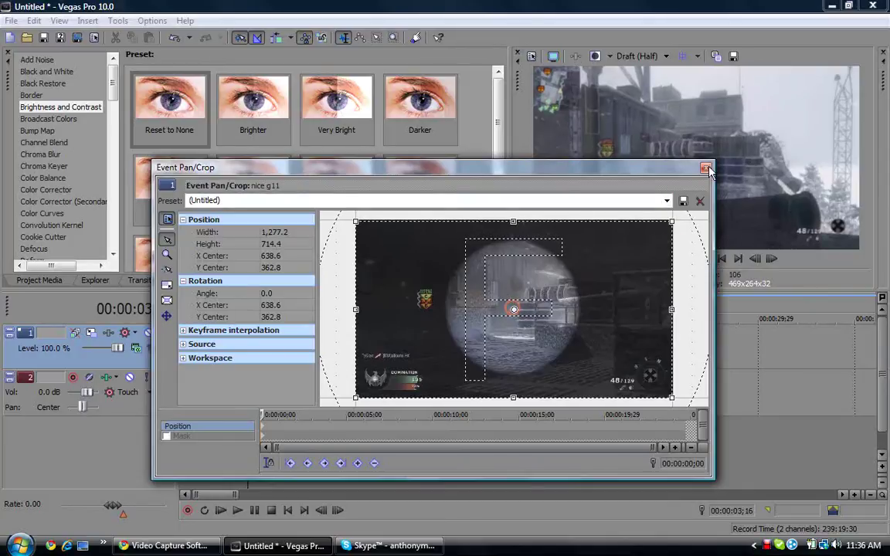
click(704, 169)
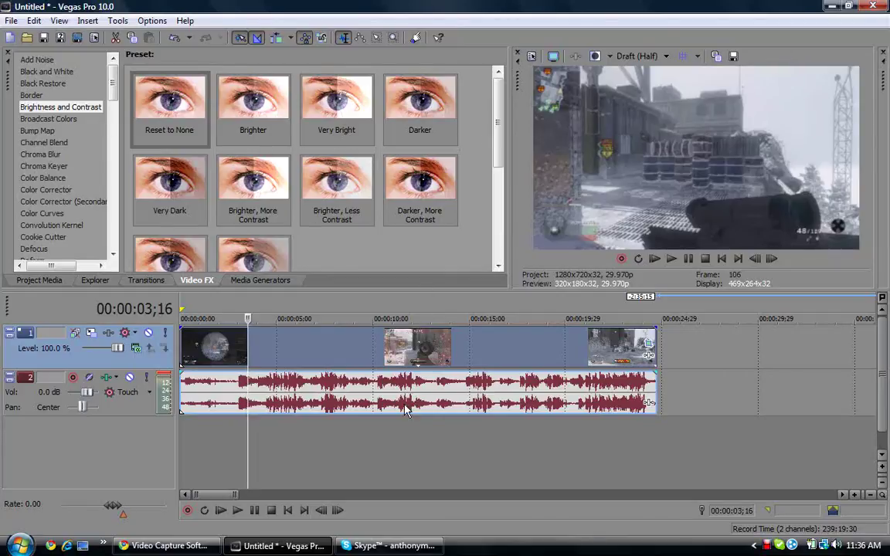
- Split the clip at 4;15 and 6;13, then move the later footage about ten seconds right
key(space)
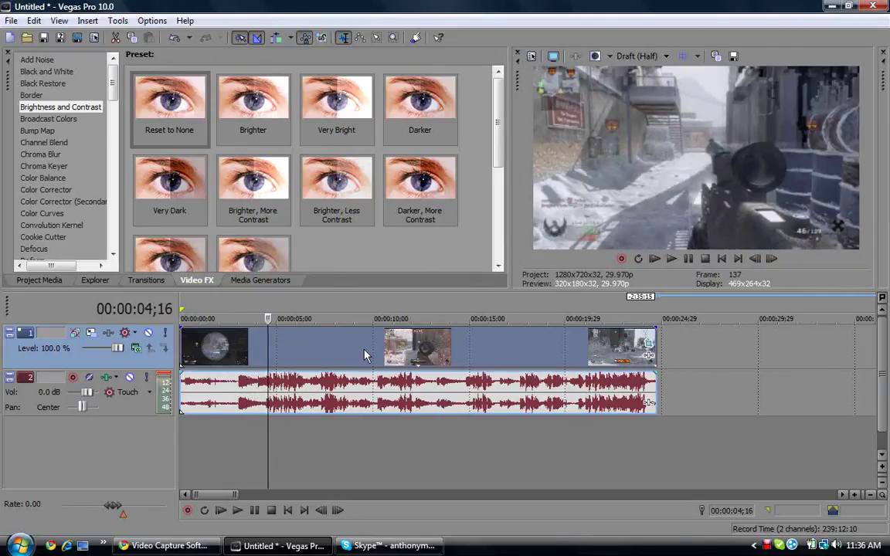
key(Left)
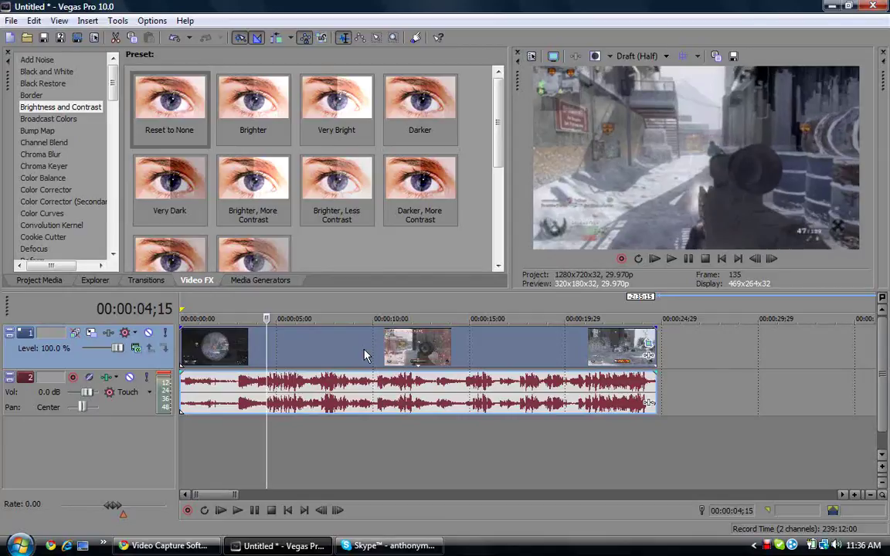
key(s)
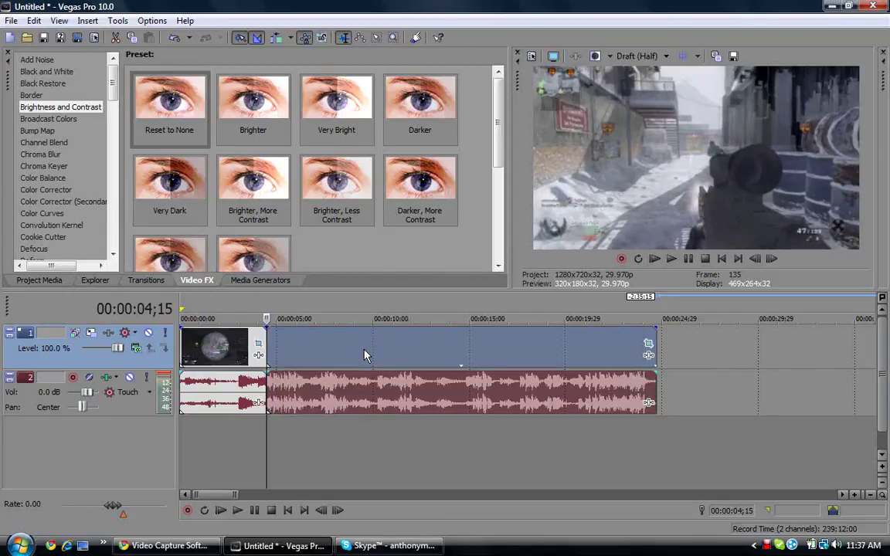
key(space)
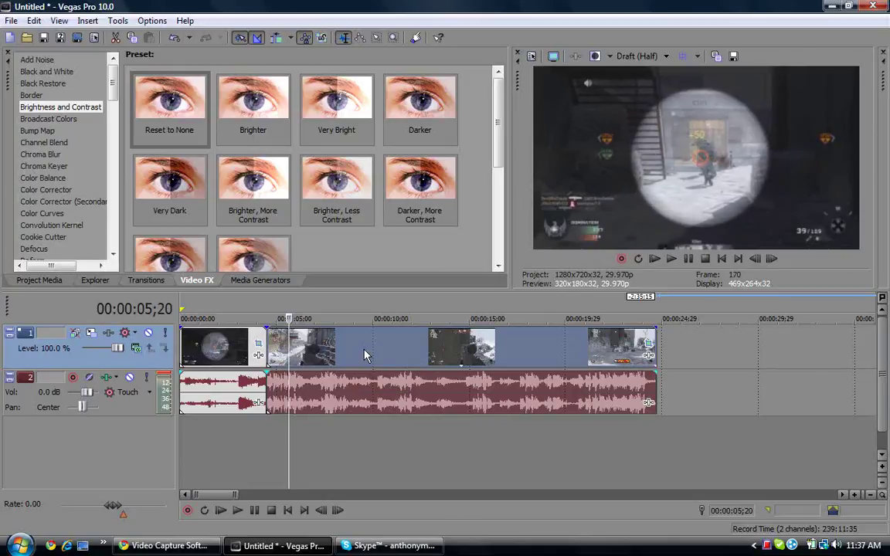
key(s)
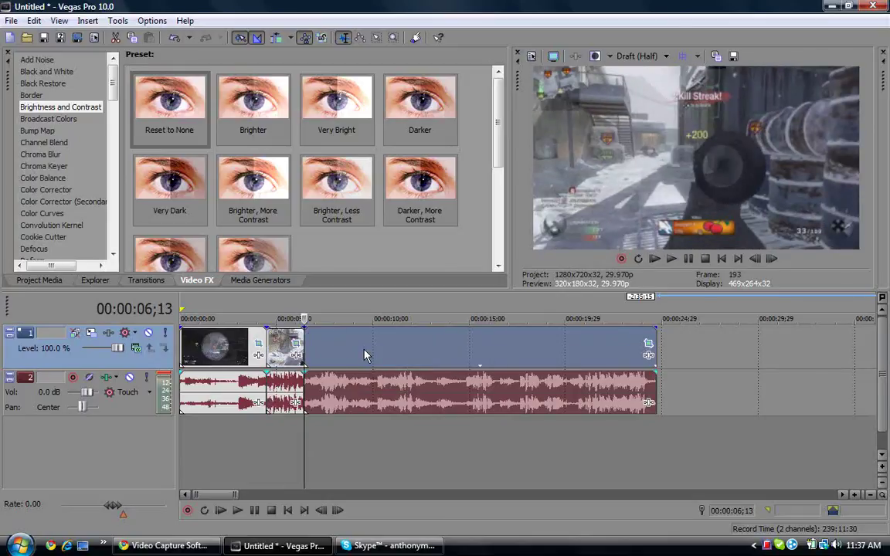
drag(366, 355, 565, 355)
- Ctrl-drag the short sniper clip's edge to several times its length, then preview it
drag(287, 343, 351, 349)
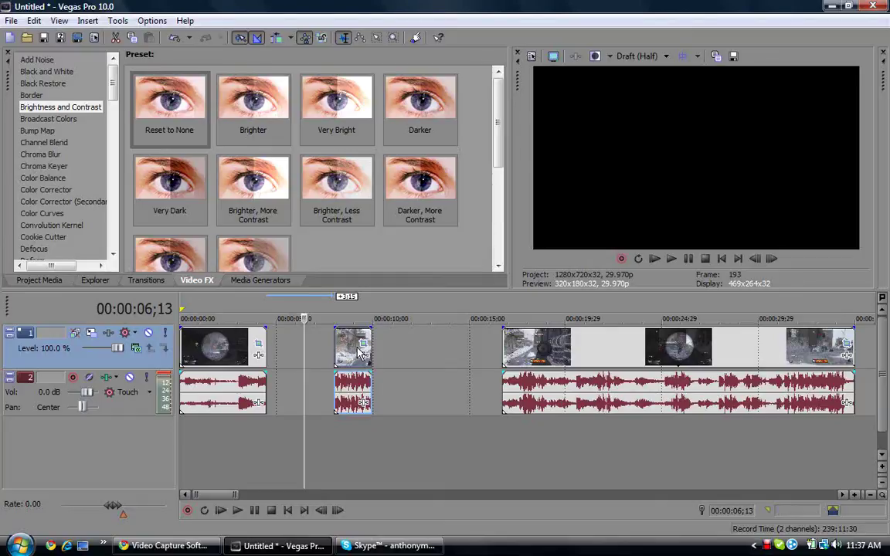
mouse_move(366, 343)
mouse_down()
mouse_move(456, 337)
mouse_move(389, 356)
mouse_up()
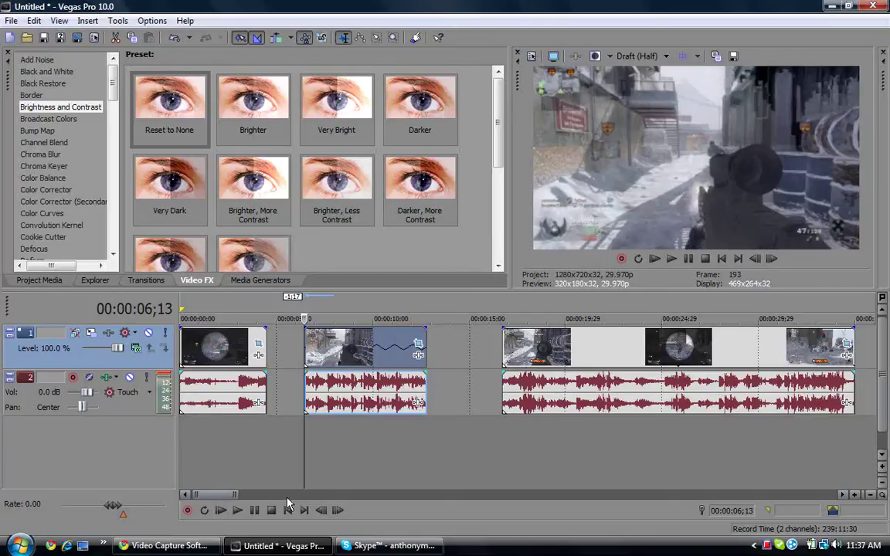
click(253, 511)
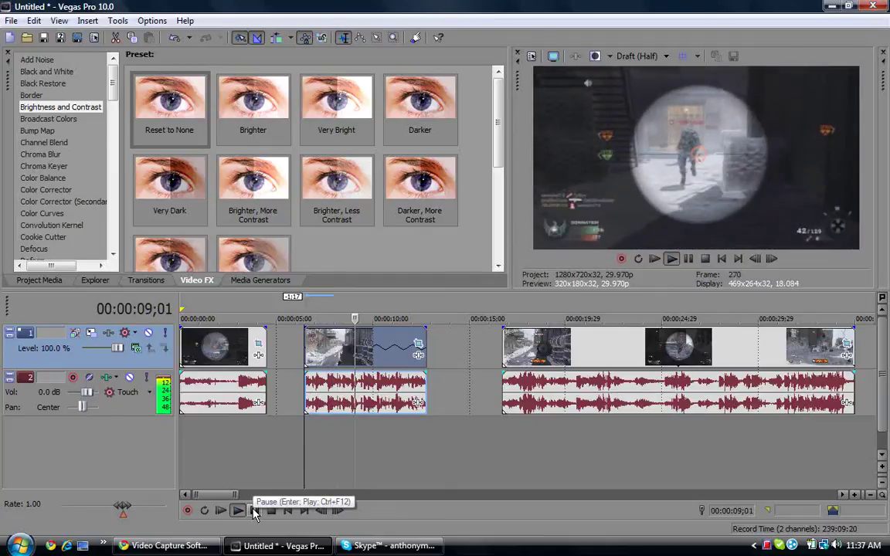
click(255, 511)
click(338, 348)
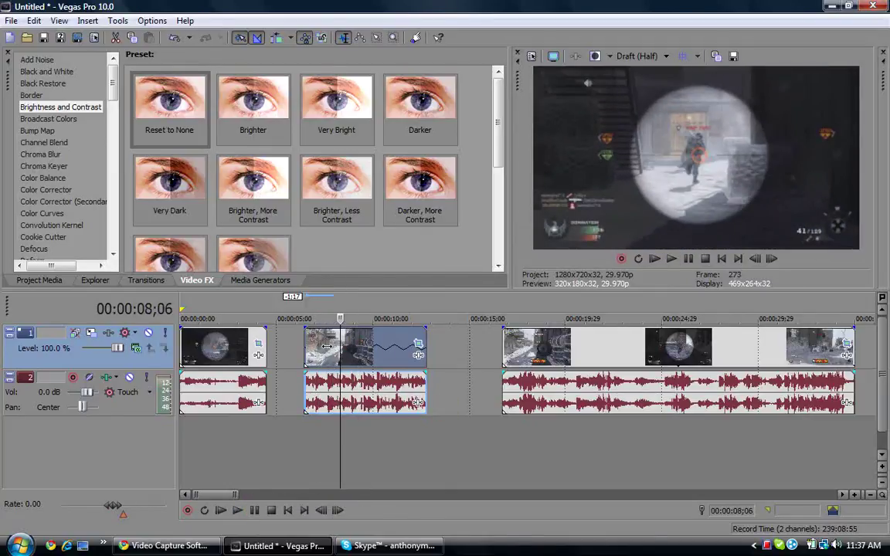
click(309, 360)
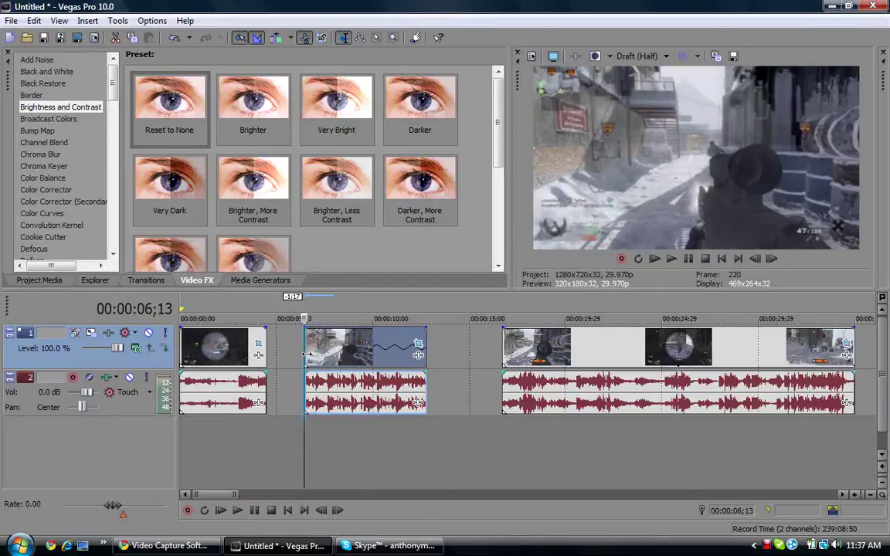
- Set the slowed clip's audio stretch Method to Classic with Lock to stretch checked
right_click(331, 391)
click(370, 422)
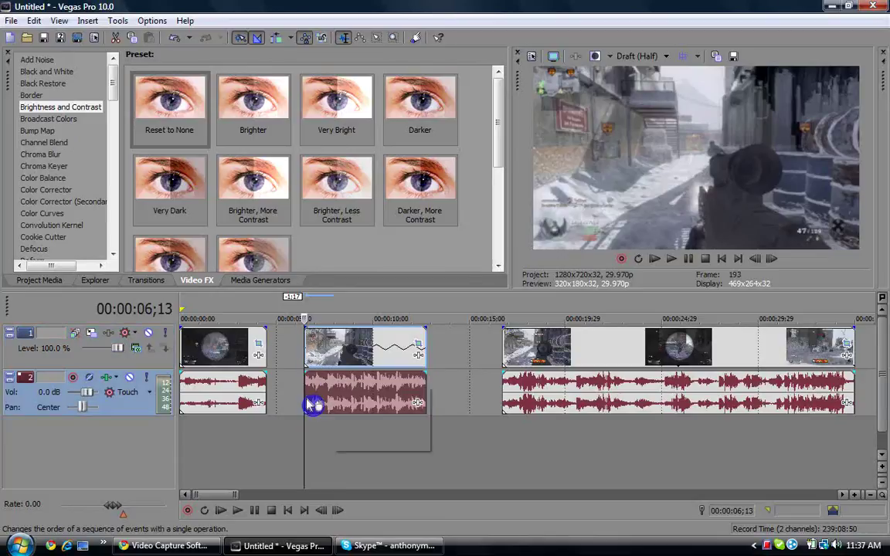
right_click(314, 404)
click(340, 397)
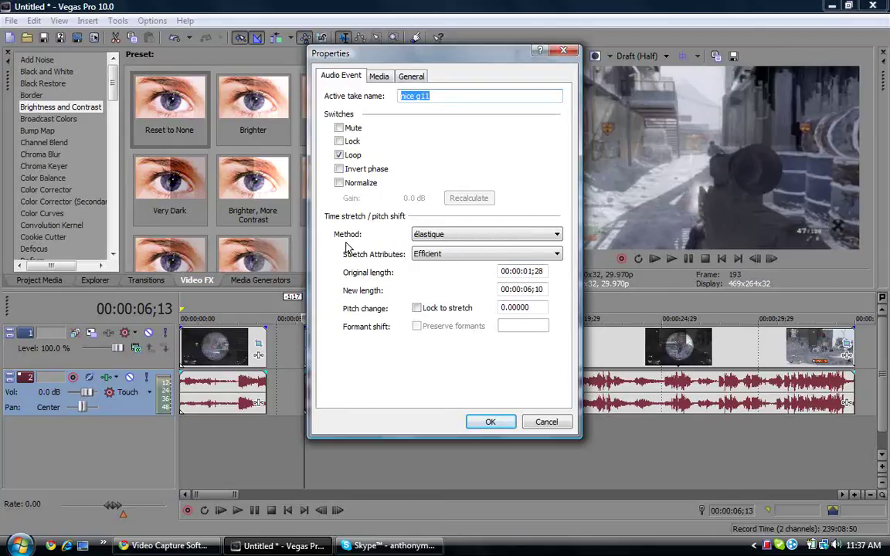
click(497, 235)
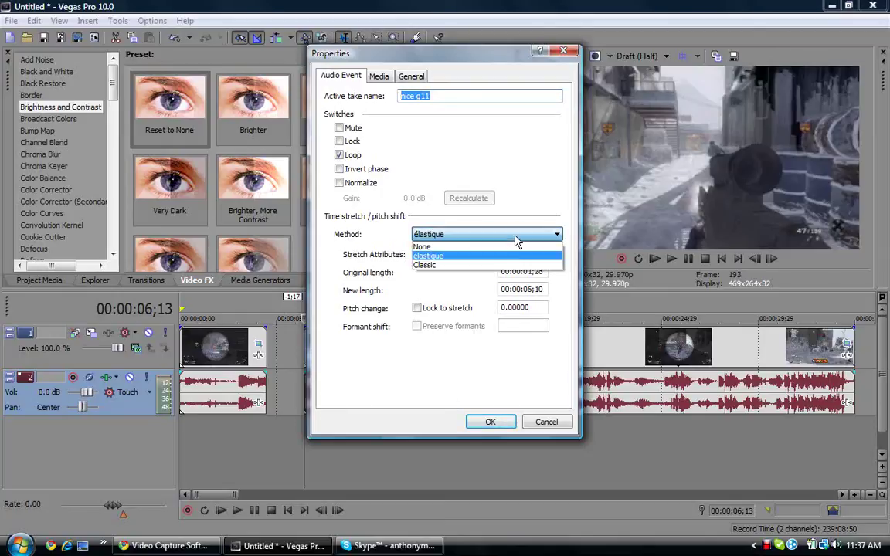
click(445, 264)
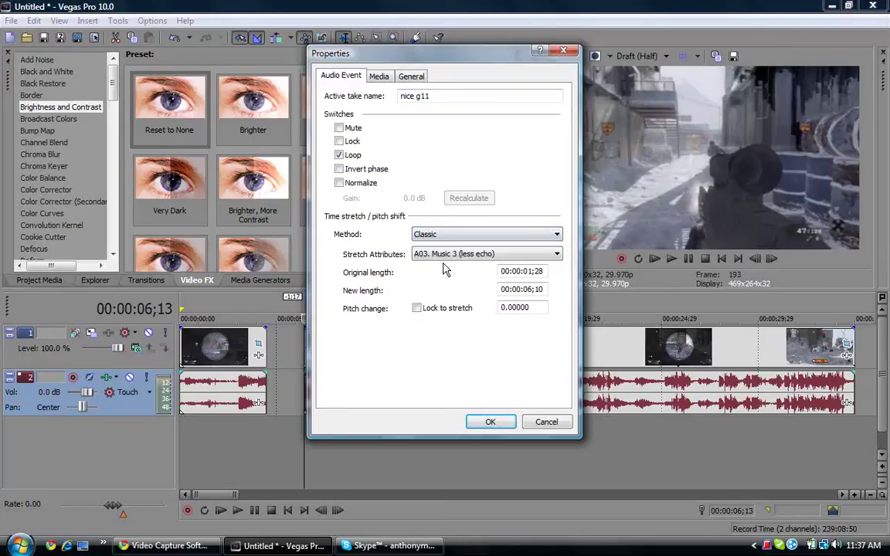
click(417, 308)
click(489, 423)
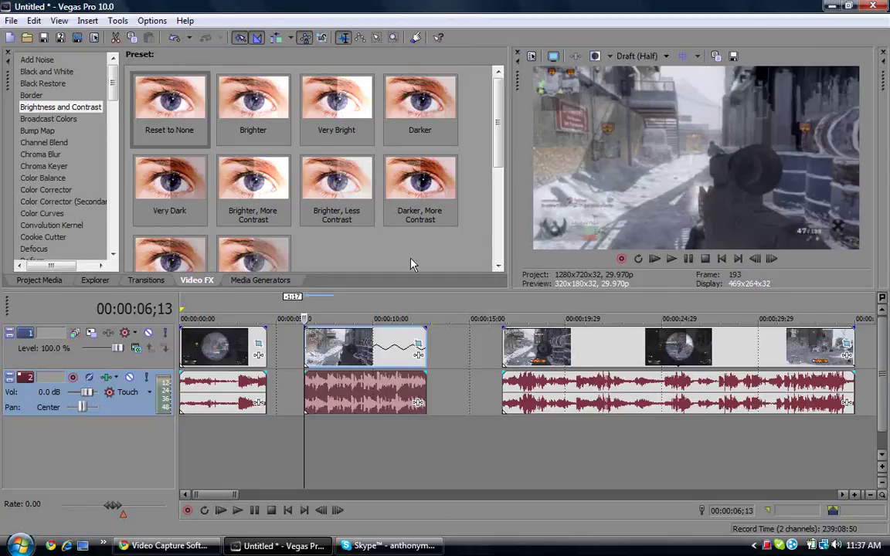
- Play the section, then trim the slow-motion clip to end well before 10 seconds
click(237, 509)
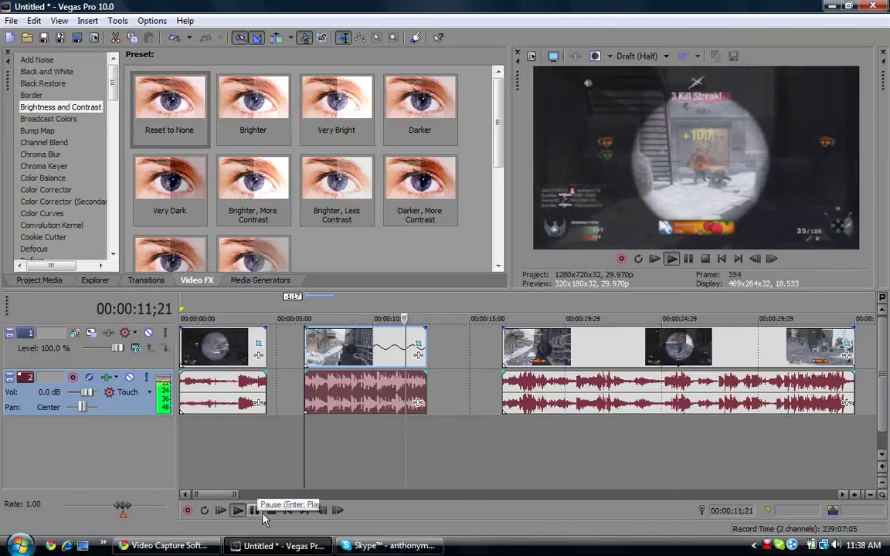
click(256, 511)
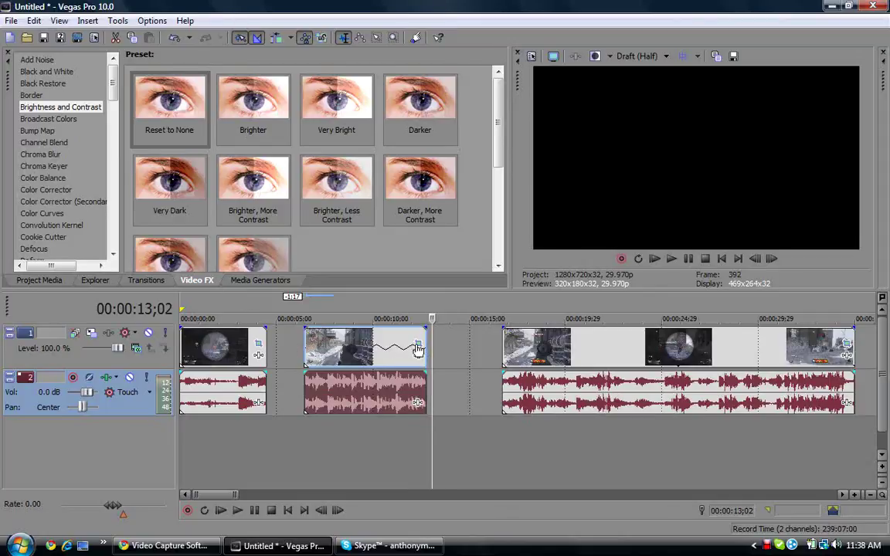
mouse_move(415, 356)
mouse_down()
mouse_move(391, 352)
mouse_move(369, 365)
mouse_move(404, 364)
mouse_move(332, 374)
mouse_up()
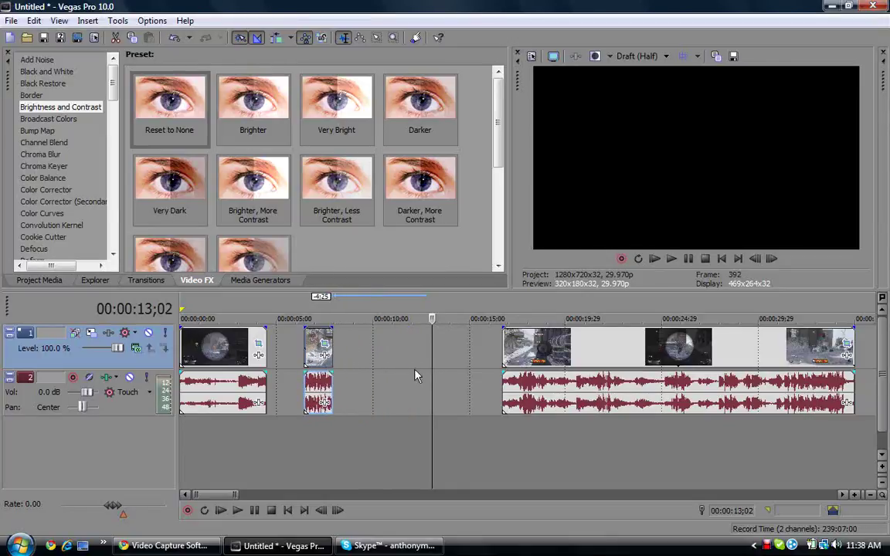
- Play the montage from just before the short middle clip, then stop
click(279, 363)
click(311, 363)
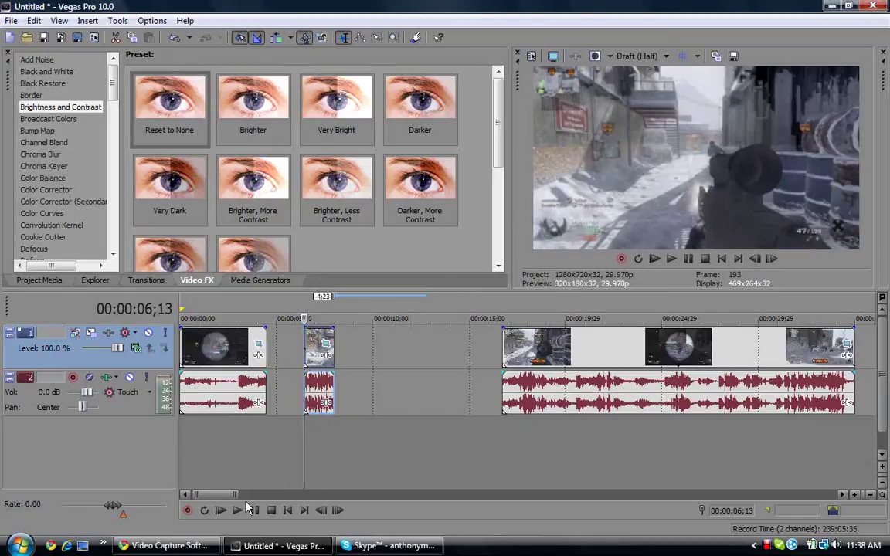
click(237, 510)
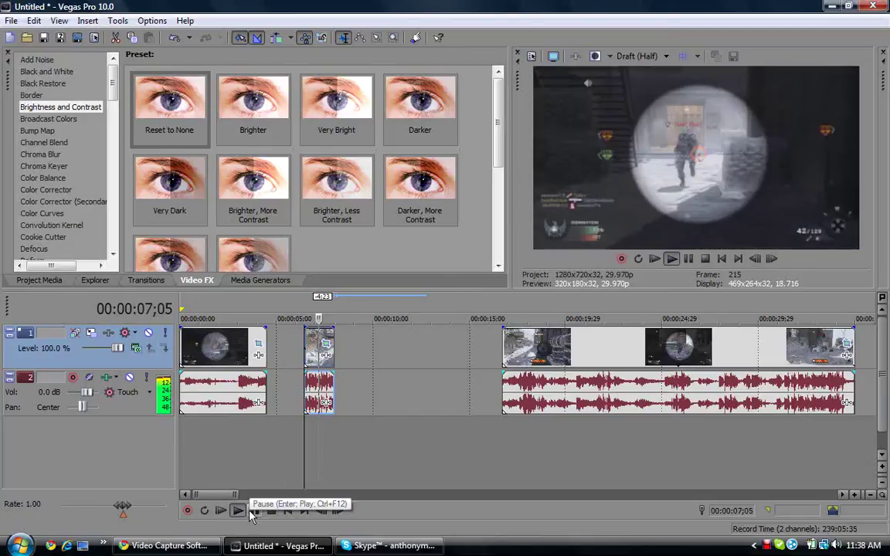
click(253, 509)
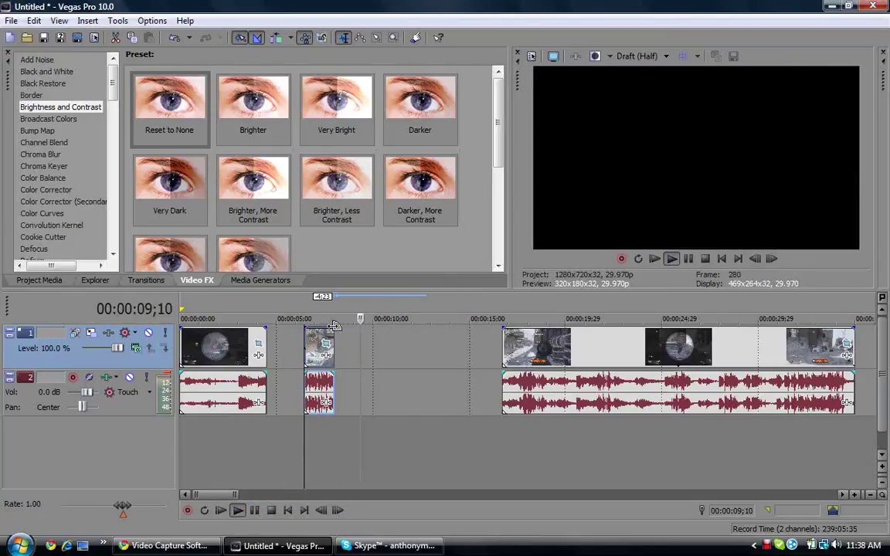
key(Return)
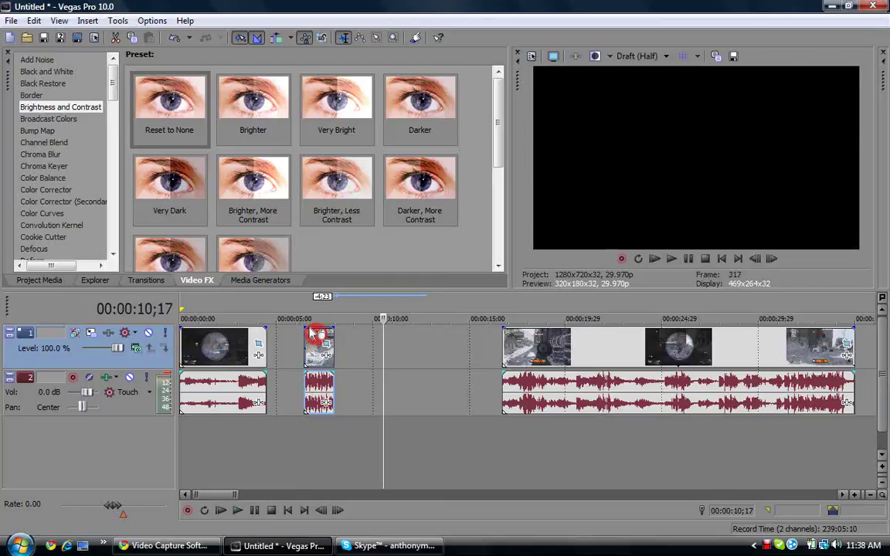
- Delete the middle clips, extend the first clip and drag later footage left to close gaps
click(316, 334)
key(Delete)
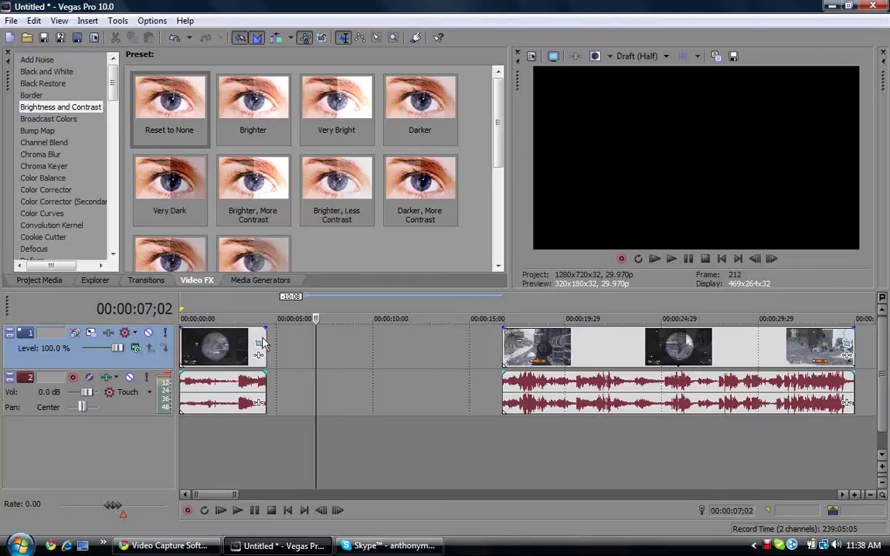
drag(260, 333, 609, 352)
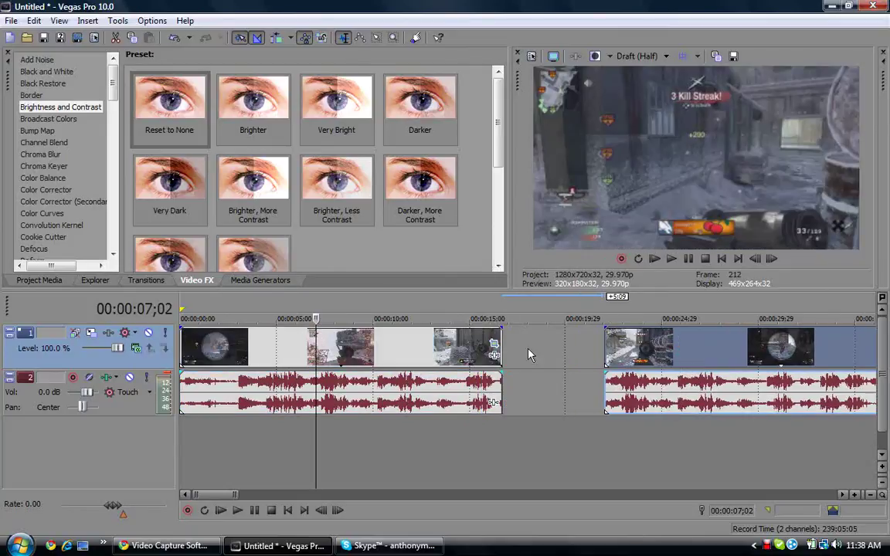
key(Delete)
drag(502, 340, 631, 340)
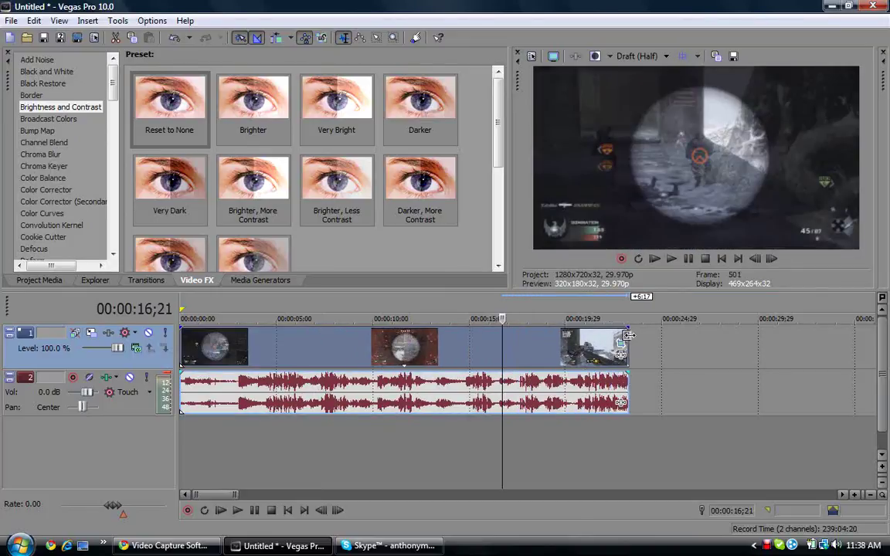
click(552, 357)
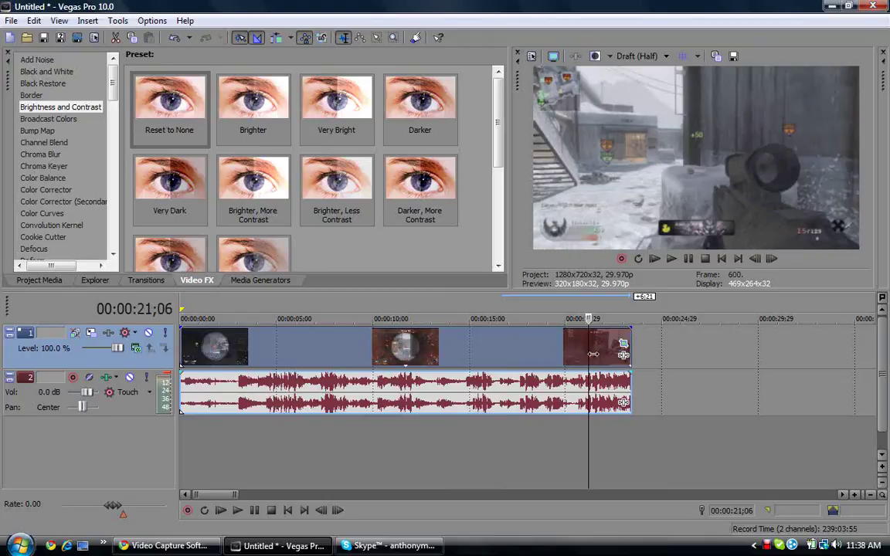
drag(630, 317, 469, 317)
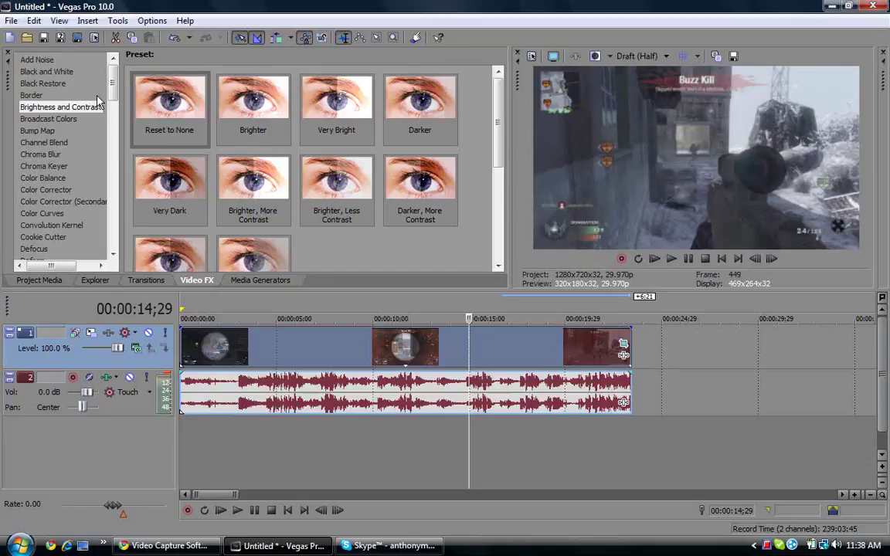
- Add fade-in and fade-out ramps to both ends of the video and gameplay audio events
click(113, 255)
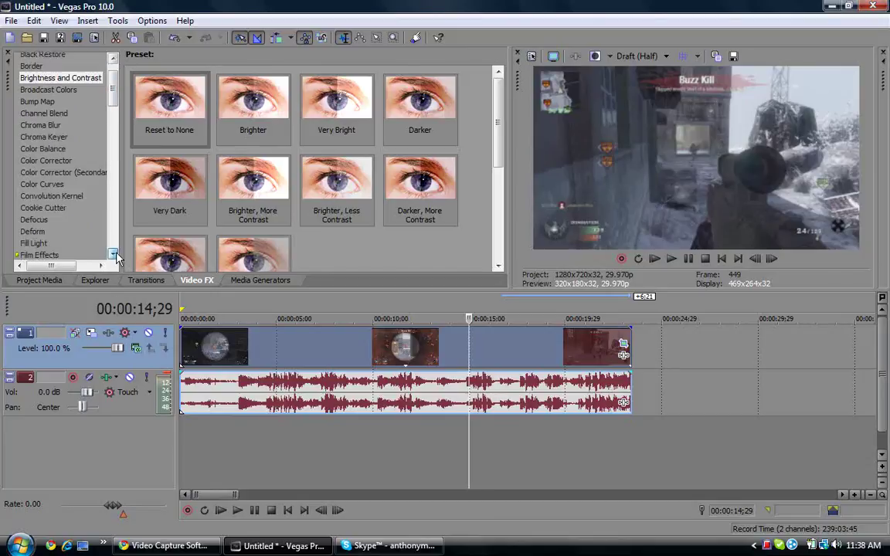
click(114, 254)
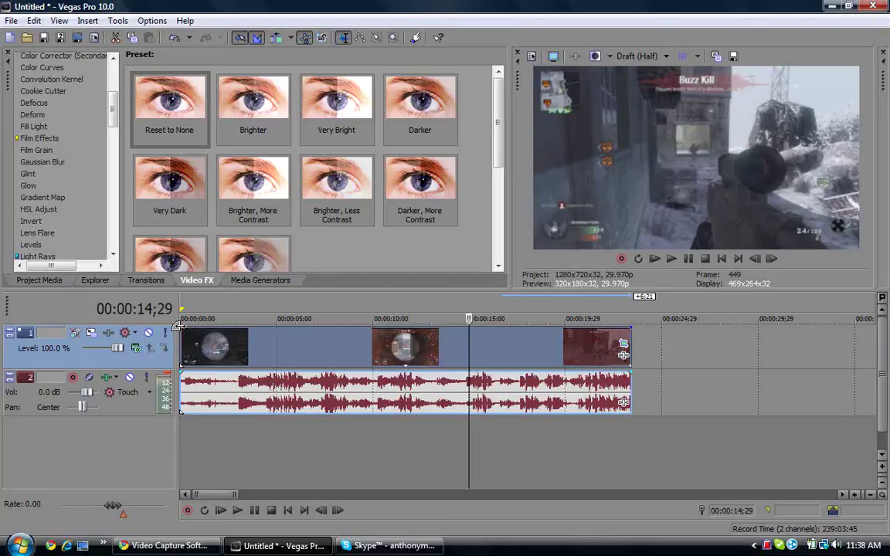
click(178, 326)
drag(178, 325, 195, 323)
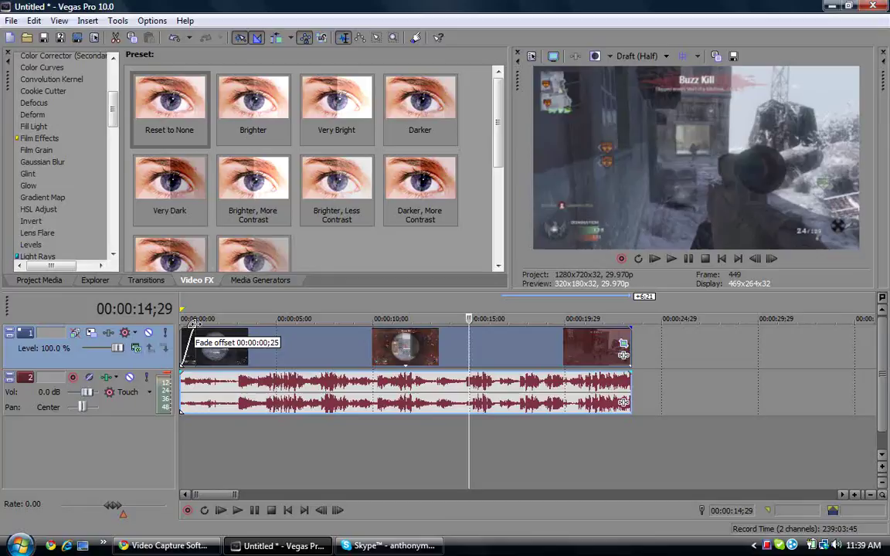
click(180, 367)
drag(178, 368, 197, 368)
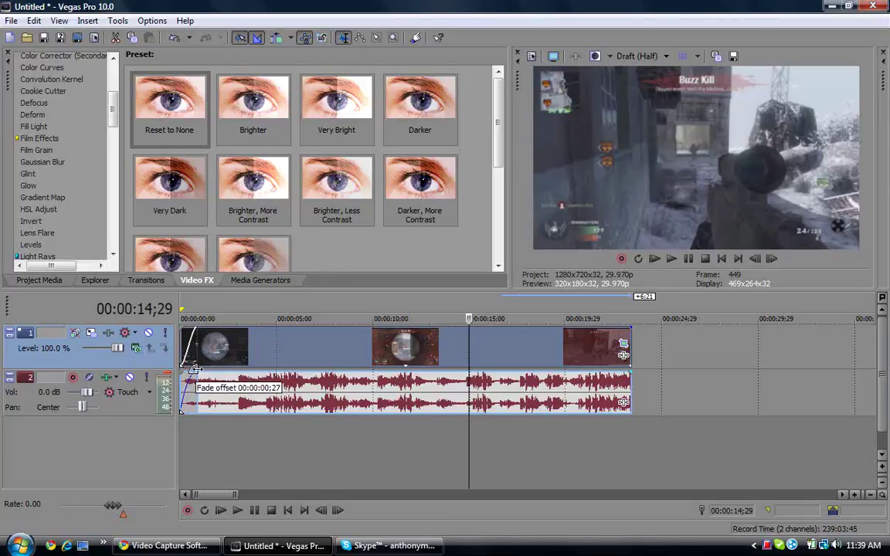
drag(630, 376, 619, 373)
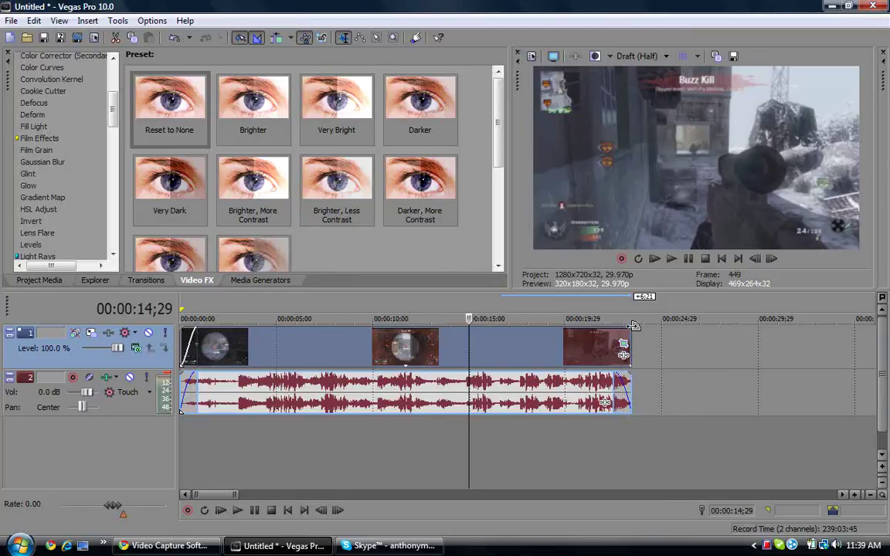
drag(632, 326, 615, 328)
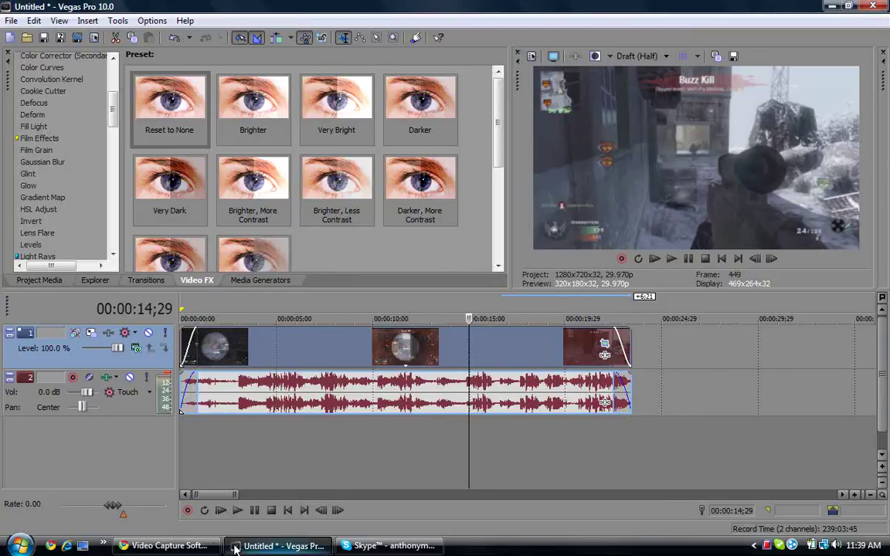
- Preview the montage from the start, then remove the video fade-out
click(220, 510)
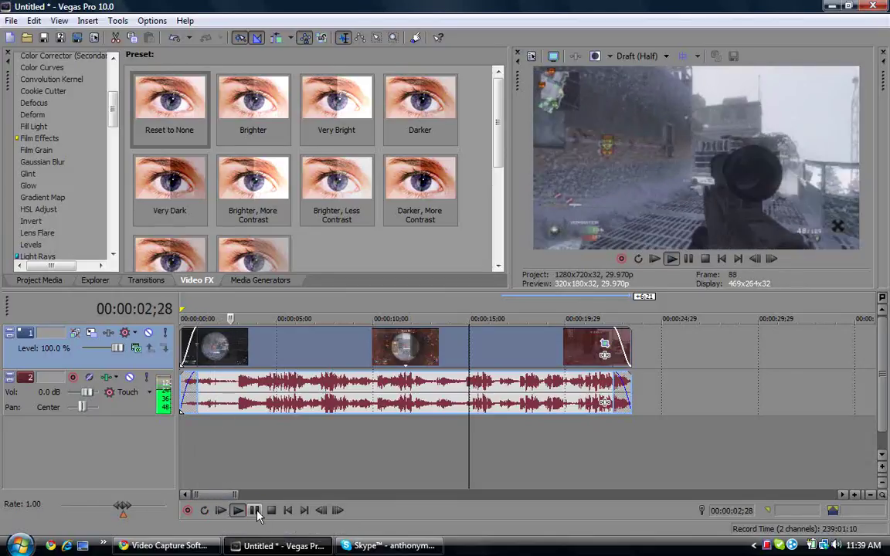
click(255, 513)
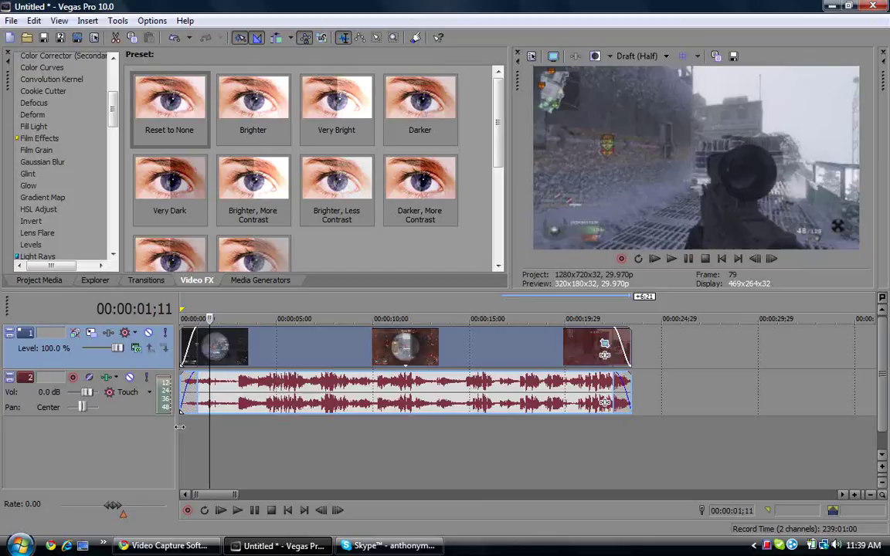
key(Home)
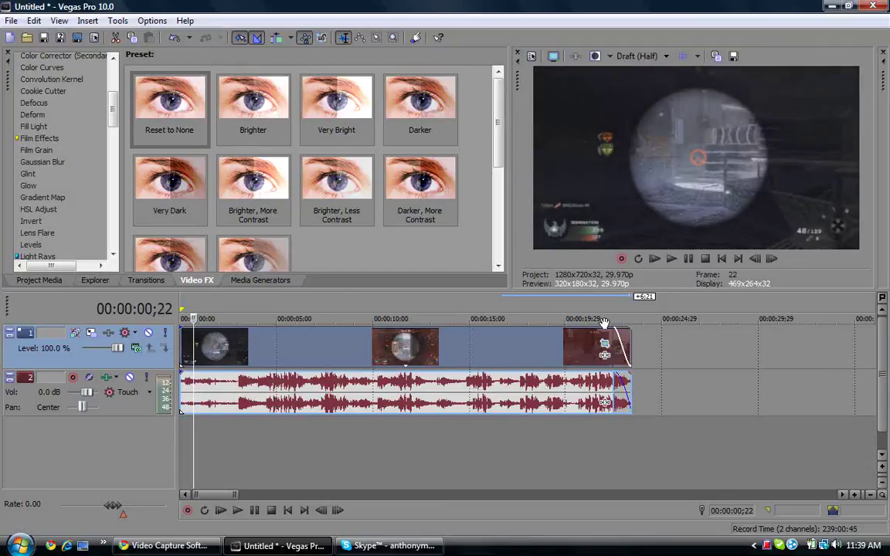
drag(616, 329, 625, 368)
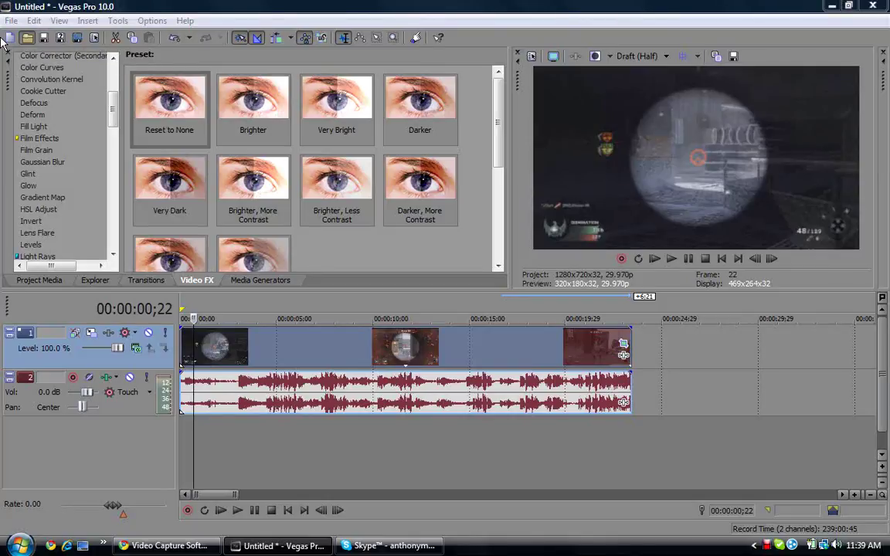
- Browse the Open dialog to the user's FrostWire > Saved music folder
key(ctrl+o)
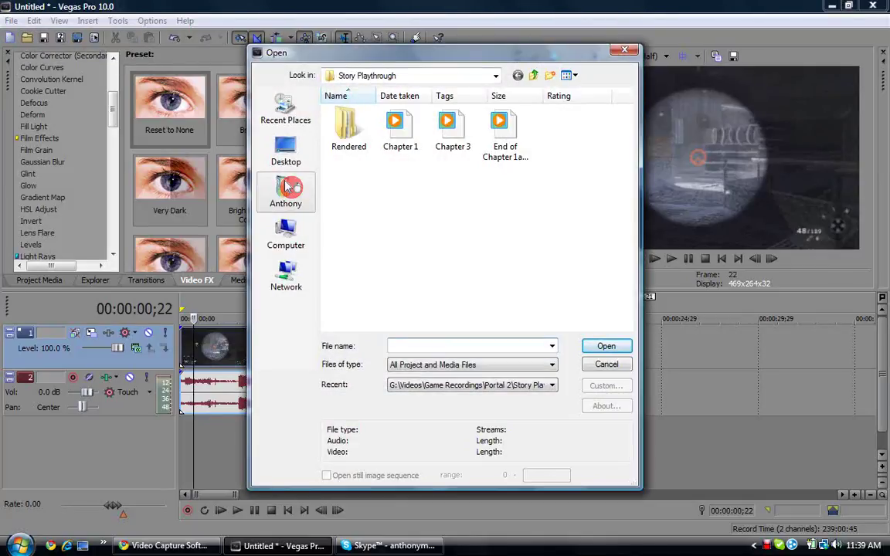
click(283, 188)
double_click(360, 198)
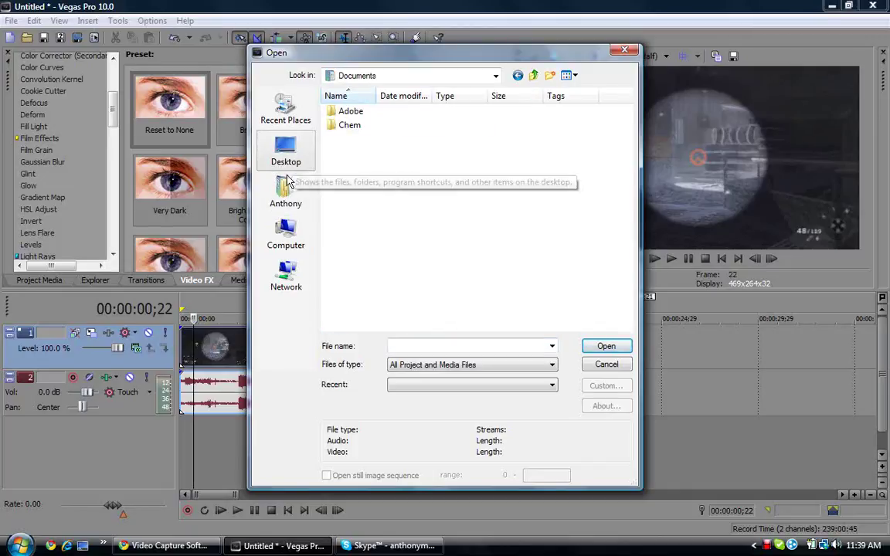
click(286, 192)
scroll(372, 241, down, 2)
double_click(368, 202)
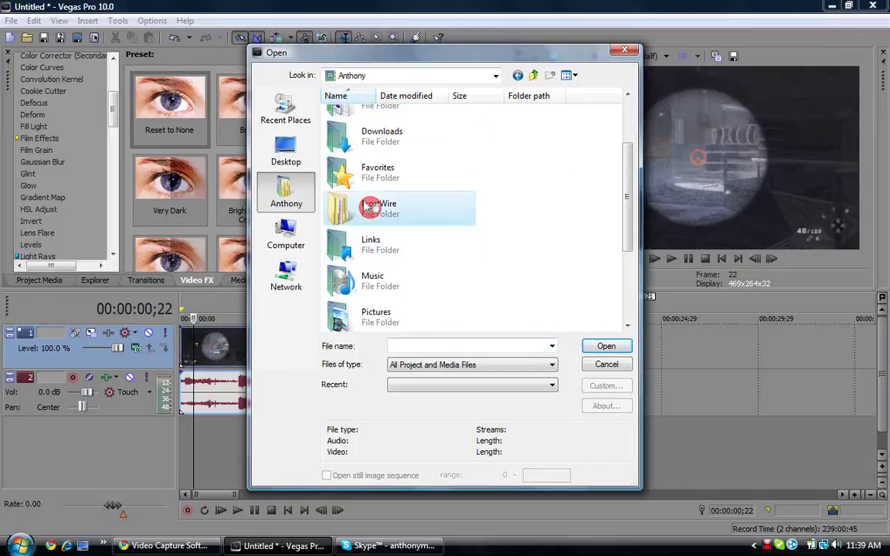
click(348, 124)
double_click(348, 124)
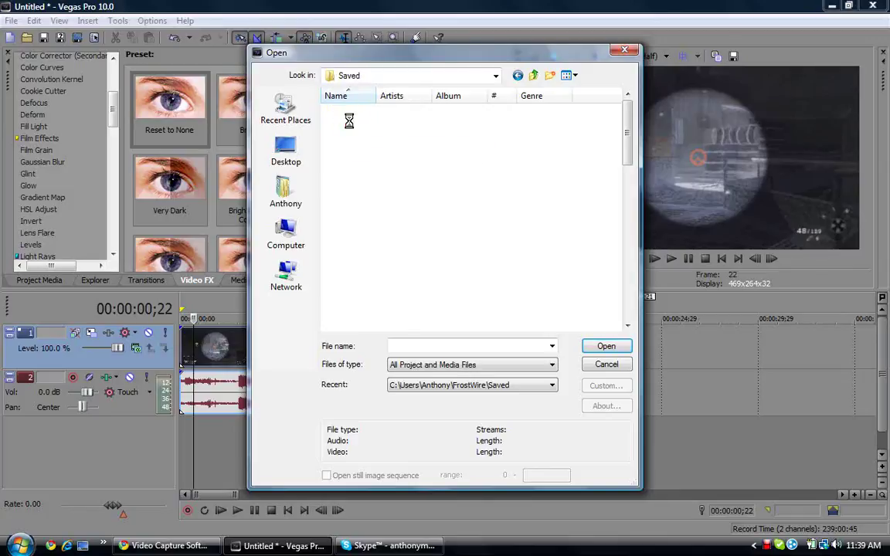
- Open 'Linkin Park - Crawling' from the Saved folder into the project
scroll(386, 135, down, 5)
scroll(387, 136, down, 5)
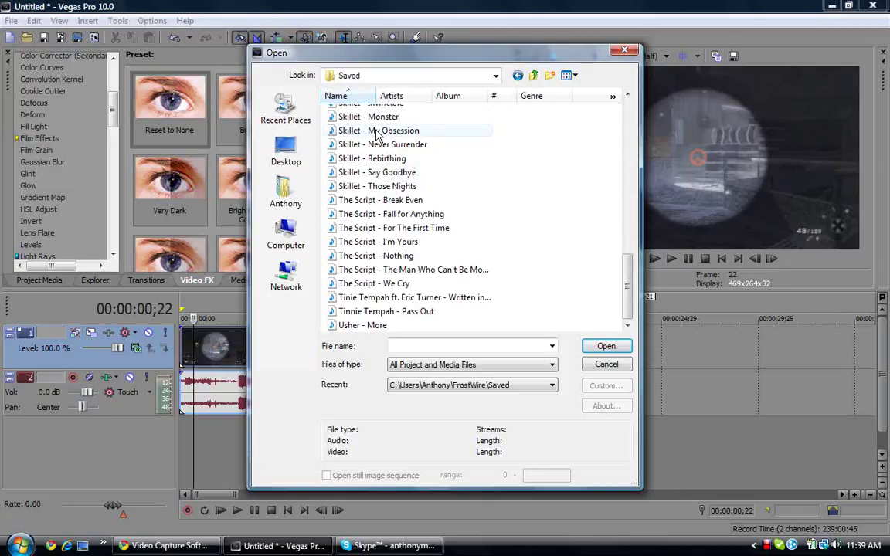
scroll(387, 239, up, 2)
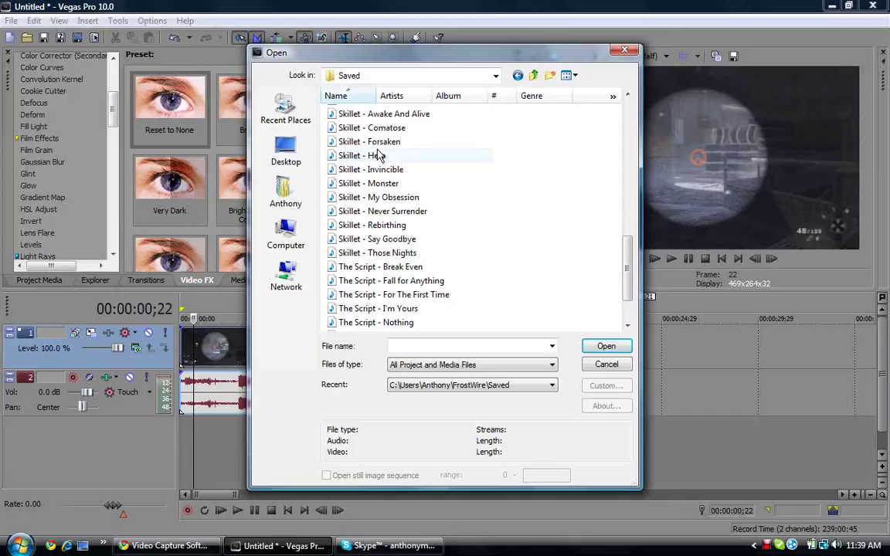
scroll(387, 153, up, 2)
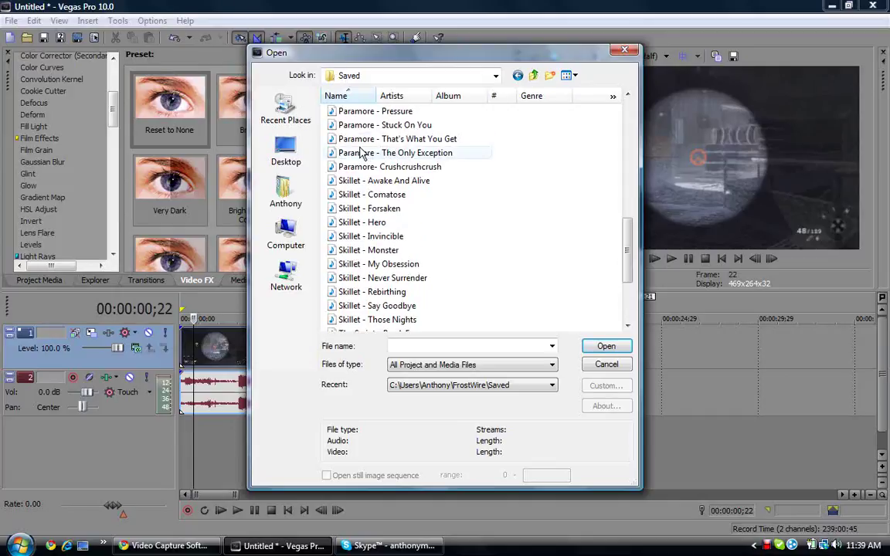
scroll(359, 152, down, 2)
scroll(356, 150, down, 2)
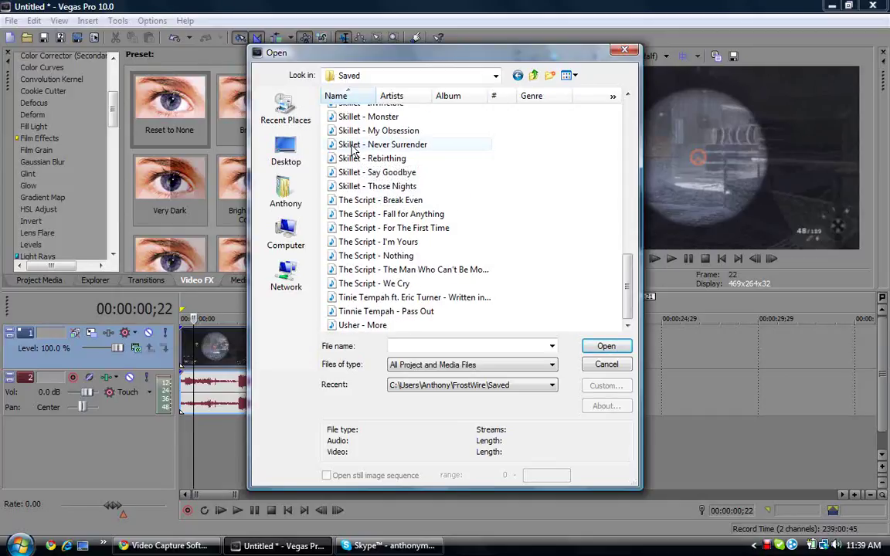
scroll(478, 255, up, 8)
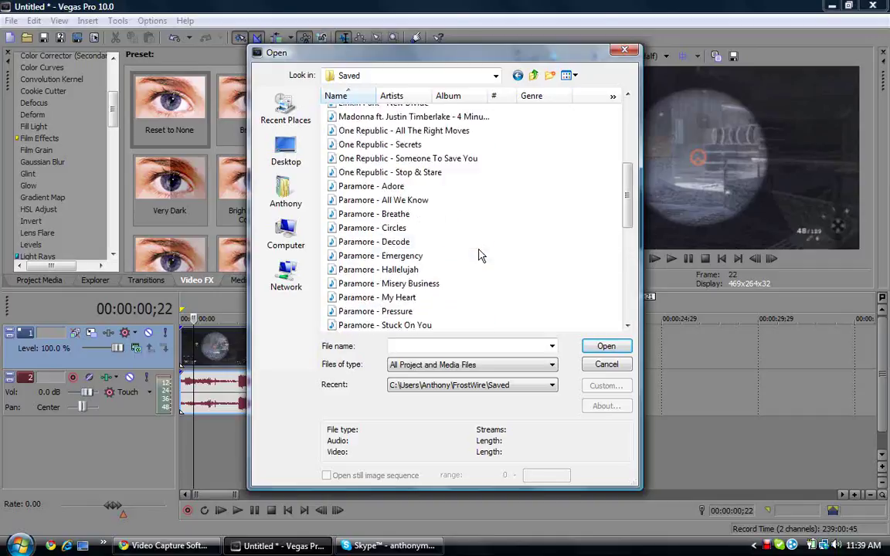
scroll(473, 249, down, 2)
scroll(337, 135, up, 3)
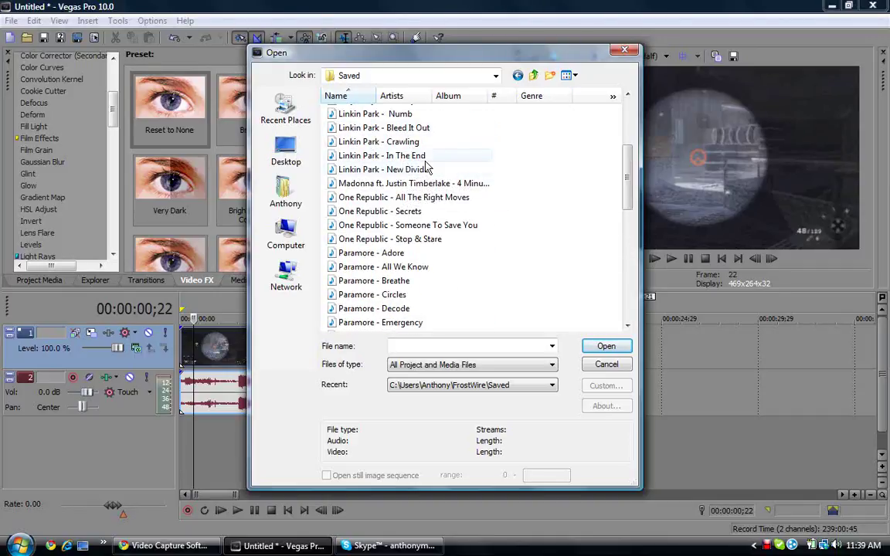
click(379, 141)
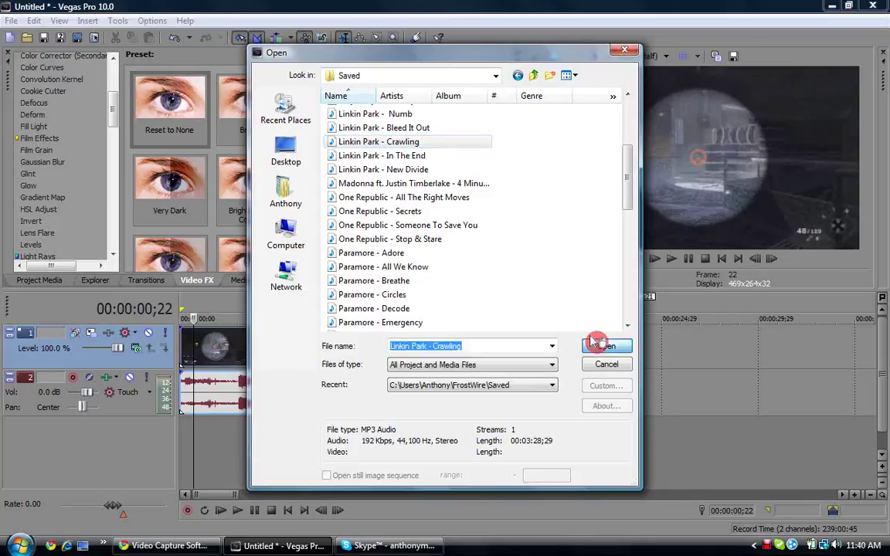
click(603, 346)
drag(364, 495, 188, 494)
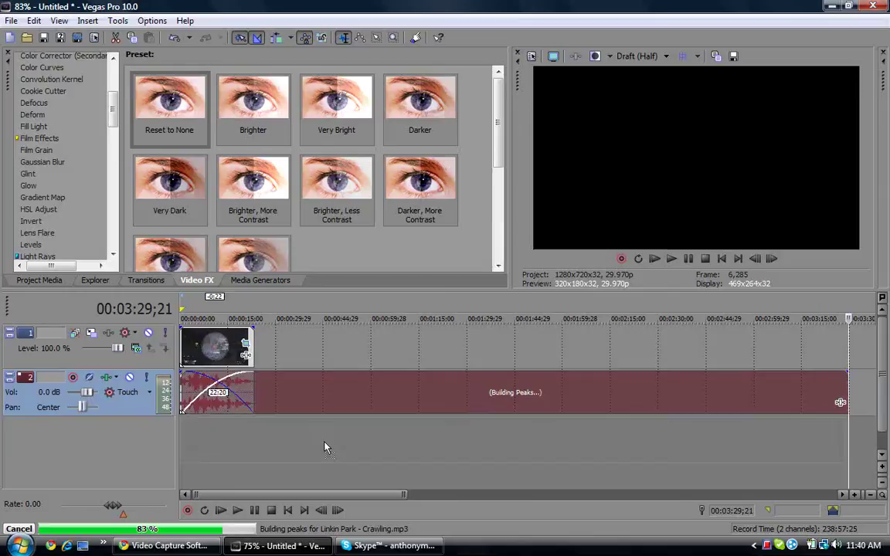
- Move the Crawling music onto a new track 3 and preview the montage with it
drag(421, 401, 332, 456)
click(222, 511)
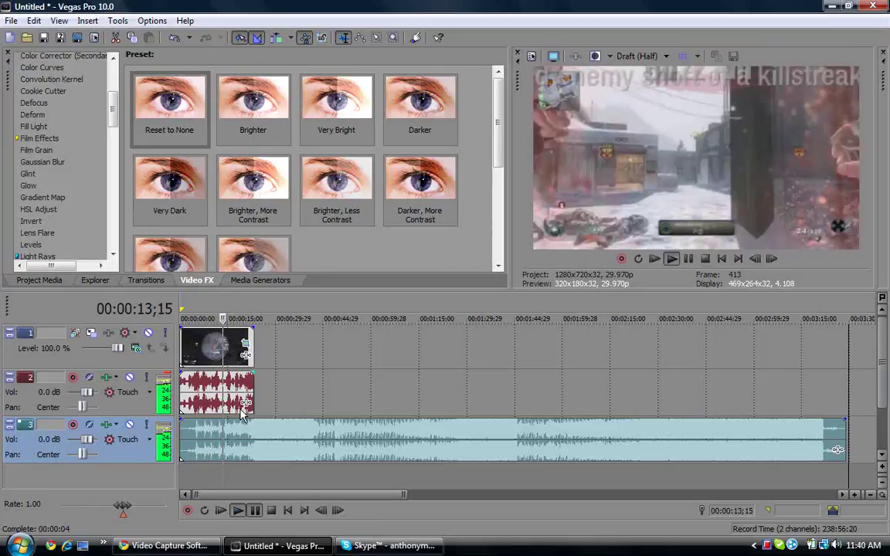
key(Return)
drag(221, 430, 254, 426)
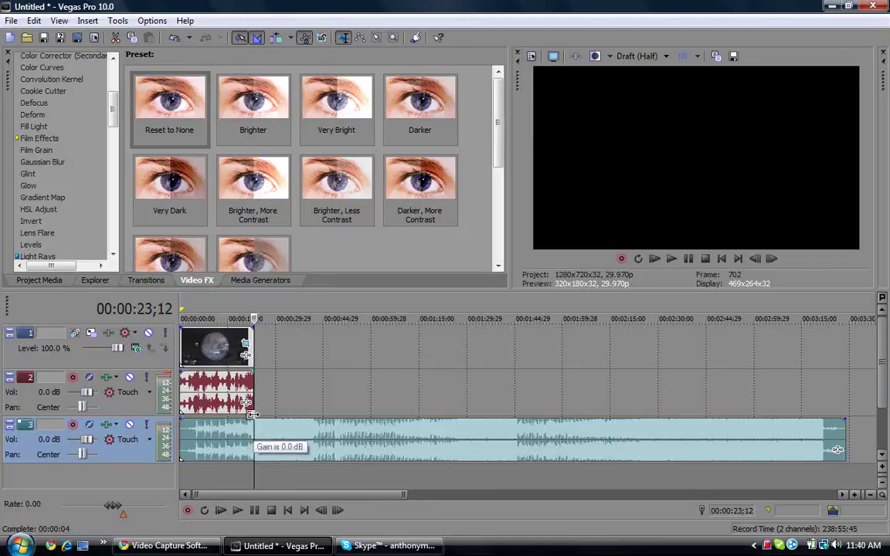